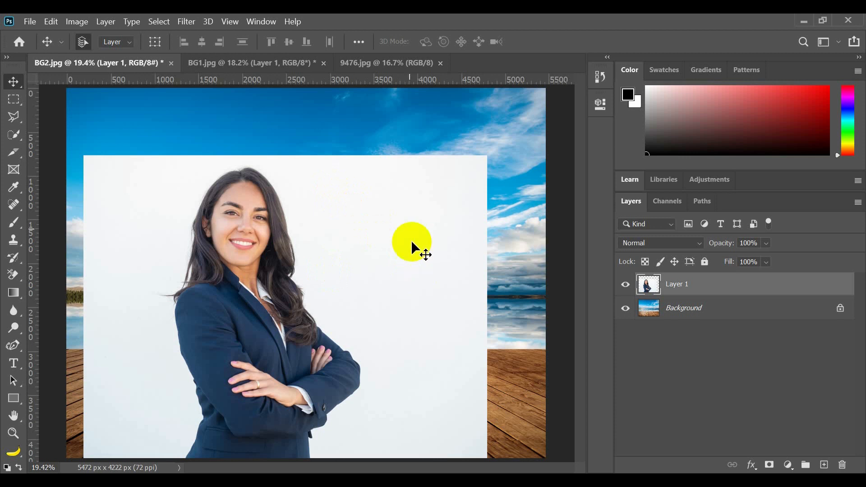
Look through the open composite documents and bring the BG1.jpg image with the runner to the front
click(266, 63)
click(393, 64)
click(250, 63)
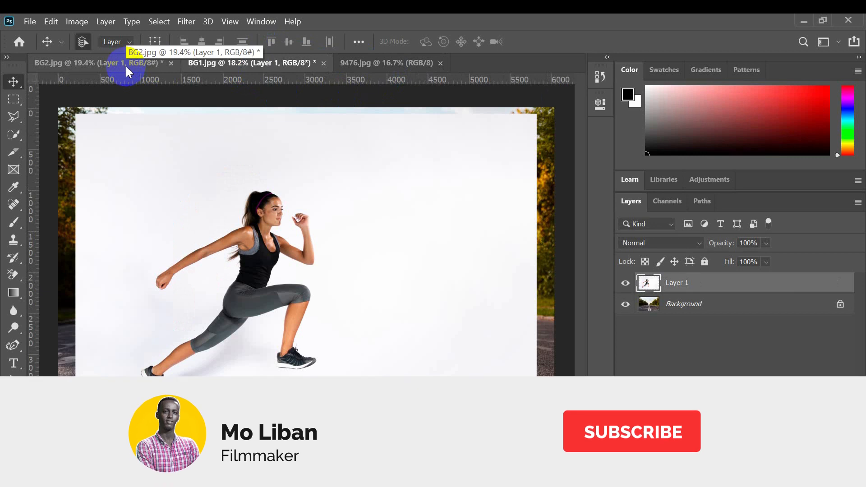
click(126, 67)
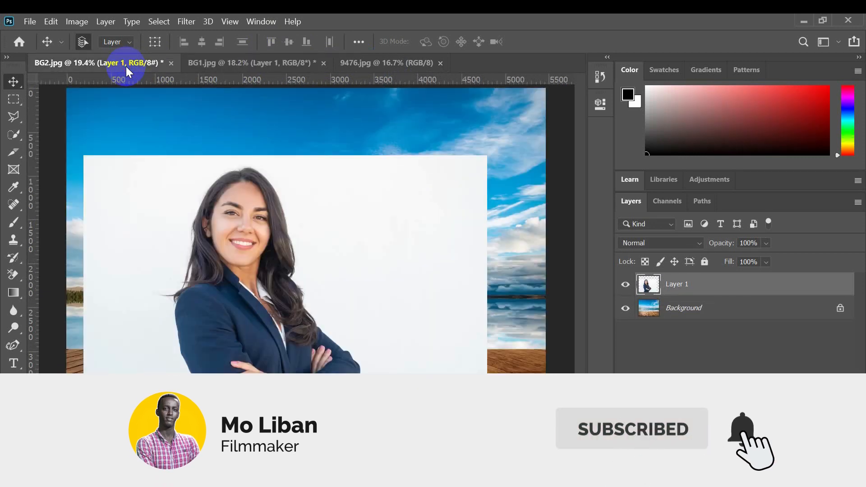
click(242, 64)
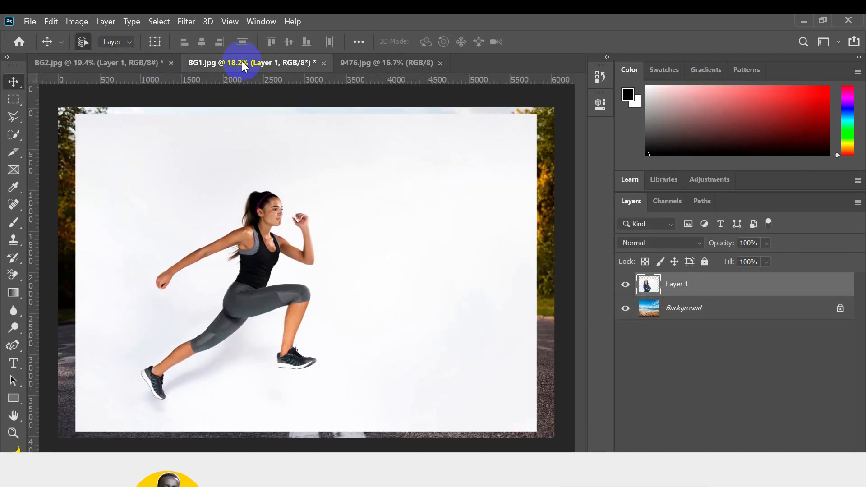
Shift the runner photo slightly left over the road, and hide and reshow Layer 1 to check the background
mouse_move(342, 222)
mouse_down()
mouse_move(328, 226)
mouse_move(336, 223)
mouse_up()
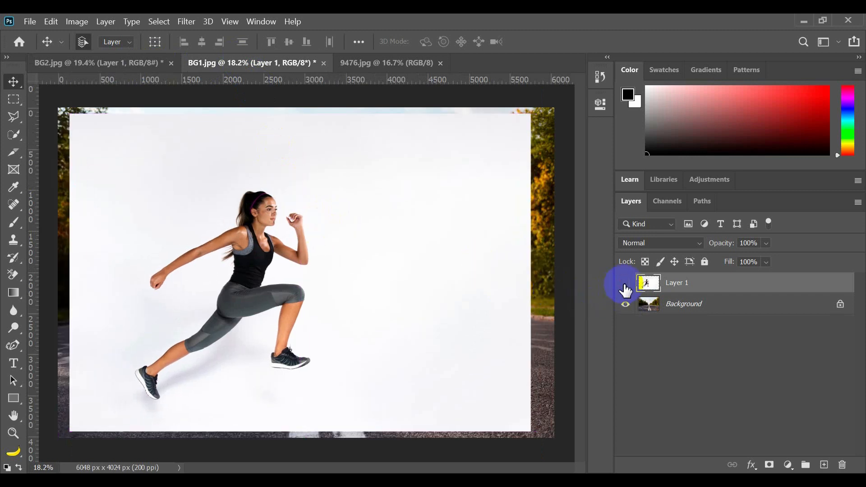
click(626, 289)
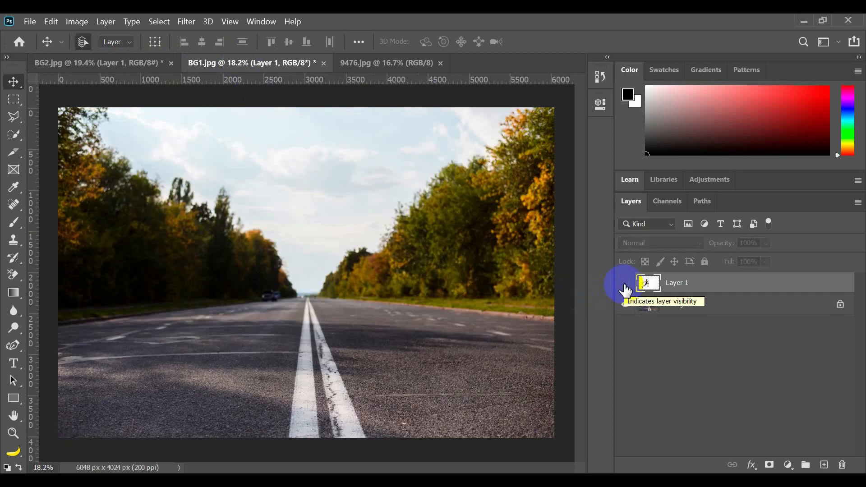
click(626, 288)
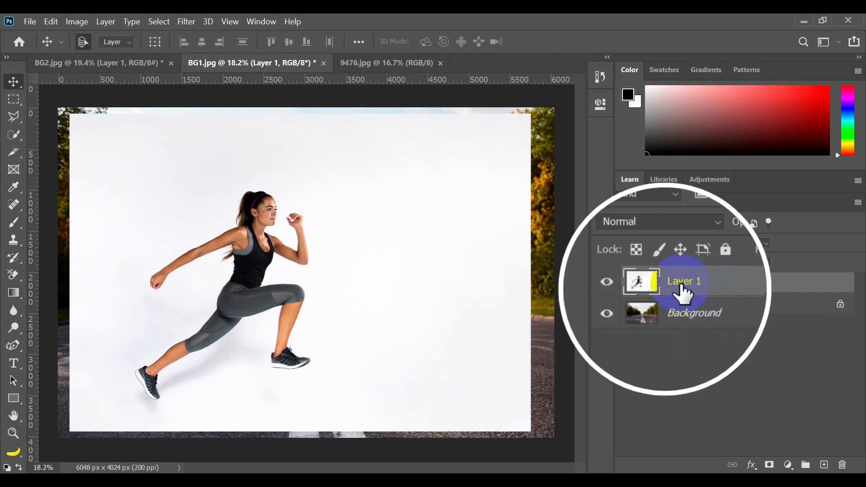
Set the blend mode of the runner's Layer 1 to Multiply
click(645, 228)
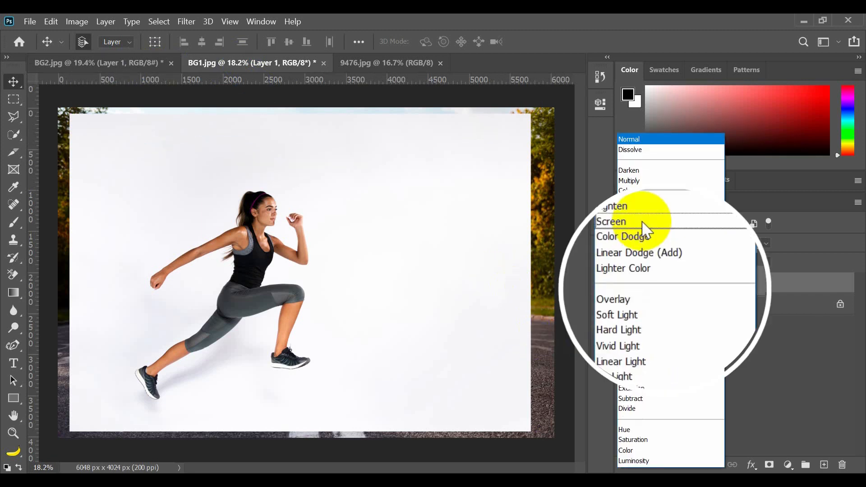
click(763, 311)
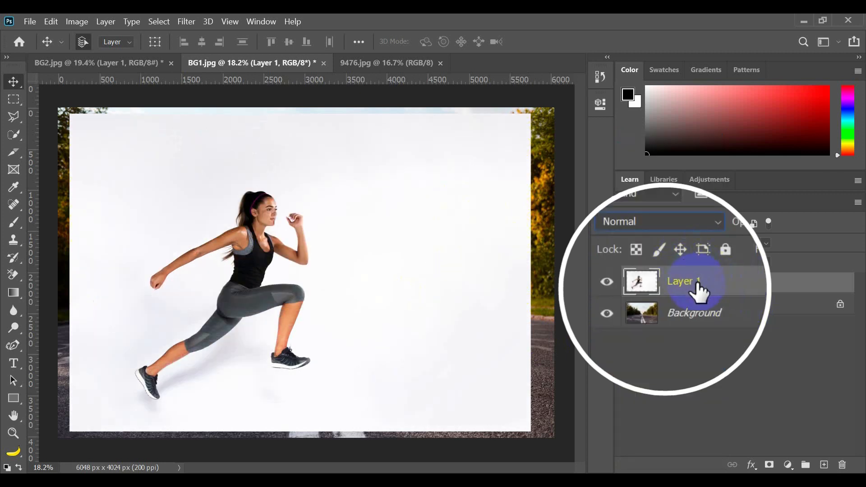
click(652, 243)
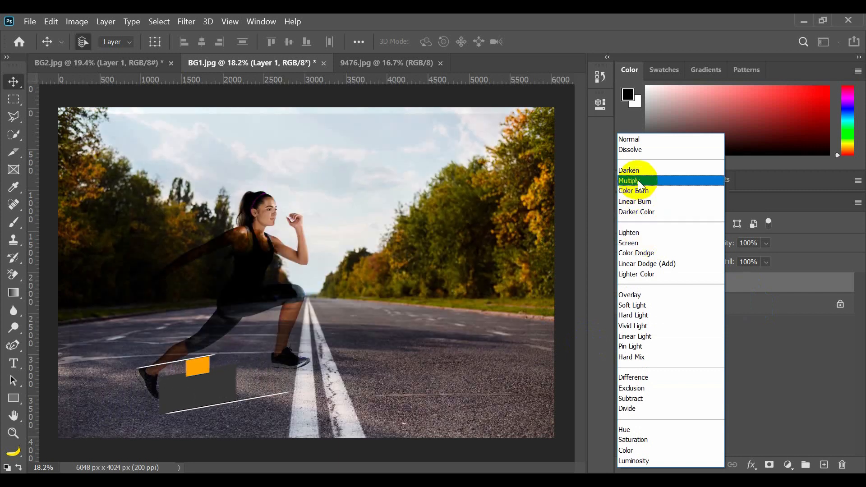
click(638, 180)
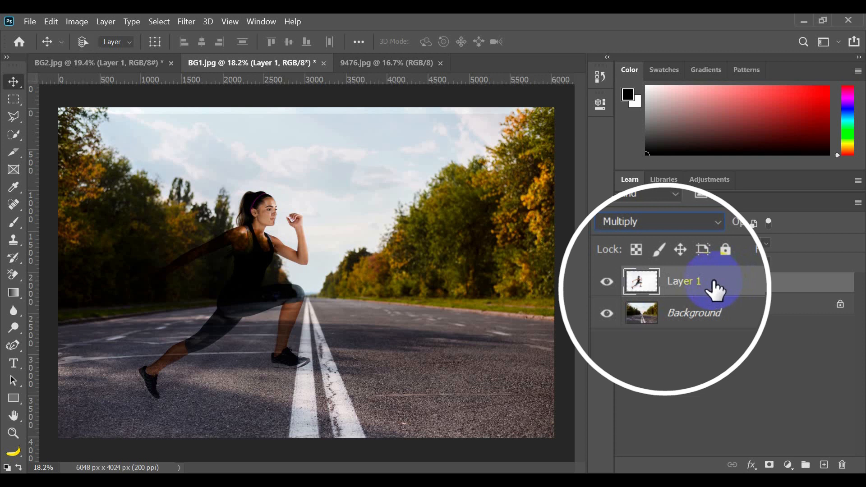
Duplicate the multiplied Layer 1 and set the copy's blend mode to Normal
key(ctrl+j)
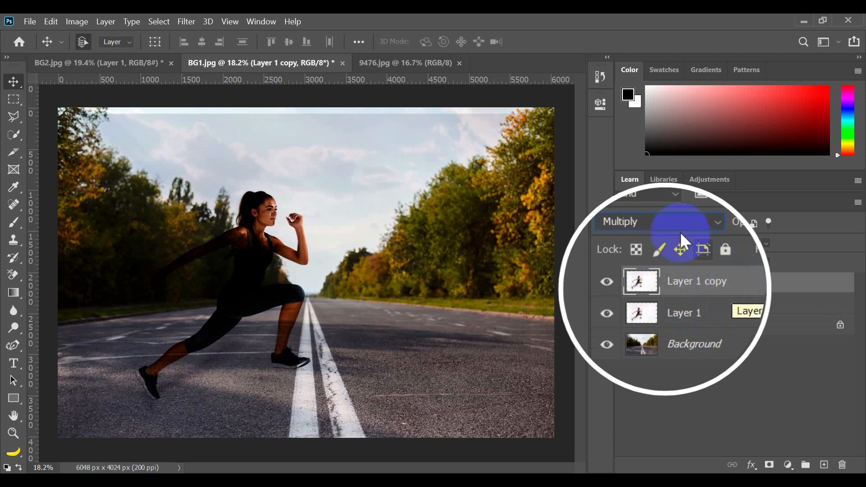
click(670, 222)
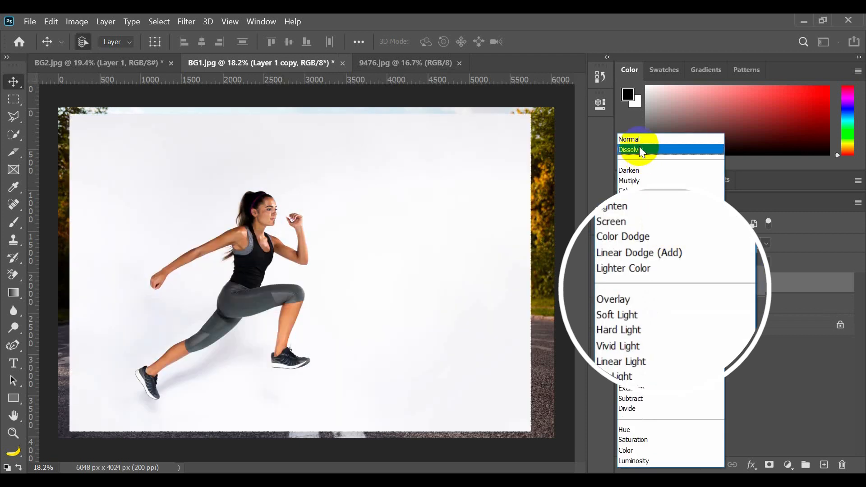
click(639, 139)
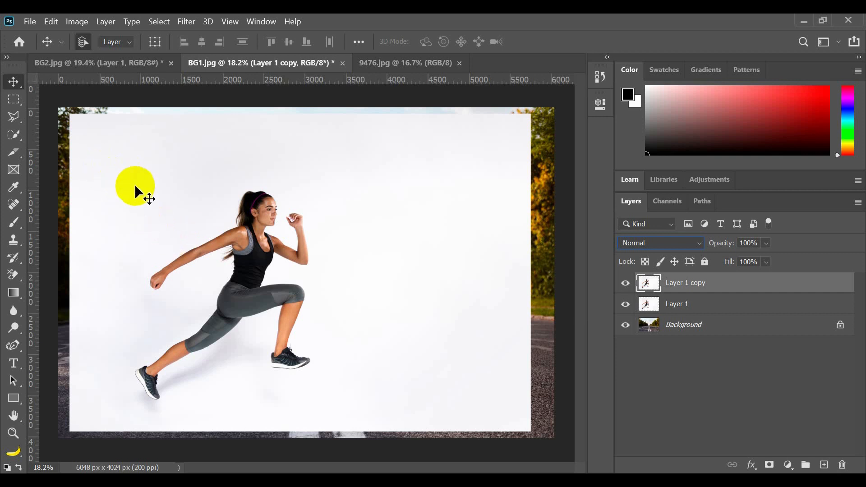
Select the white backdrop around the runner on Layer 1 copy with the Magic Wand at tolerance 32
click(26, 143)
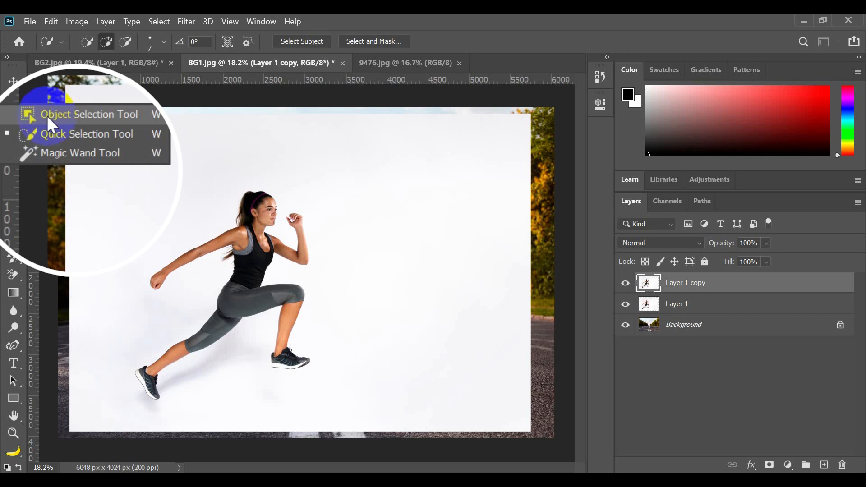
click(54, 158)
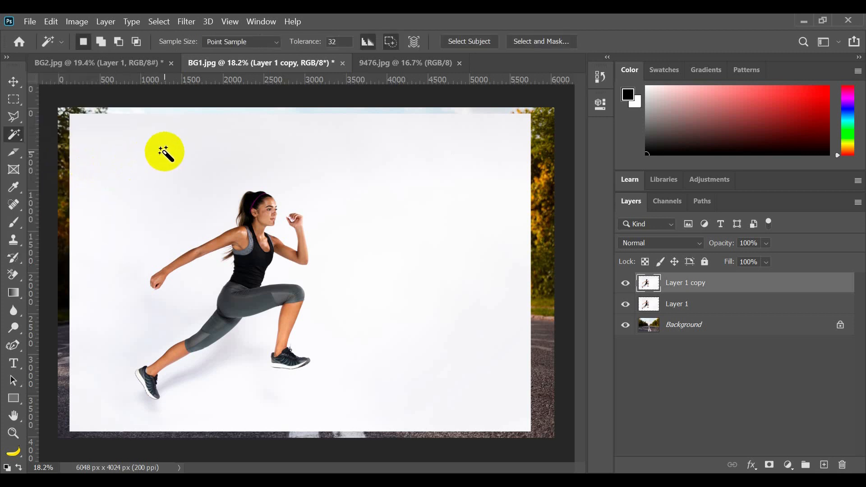
click(165, 152)
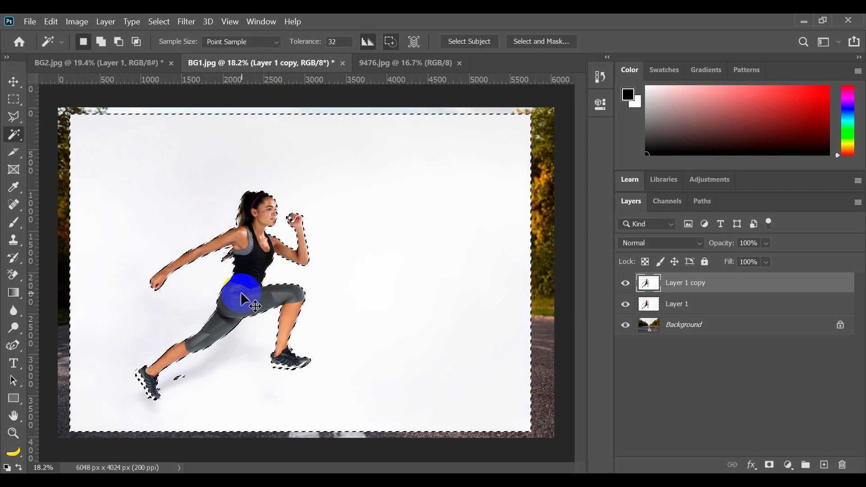
Add the stray shadow patch beside the rear shoe to the backdrop selection, using the Quick Selection tool with a 90 px brush
scroll(233, 270, up, 2)
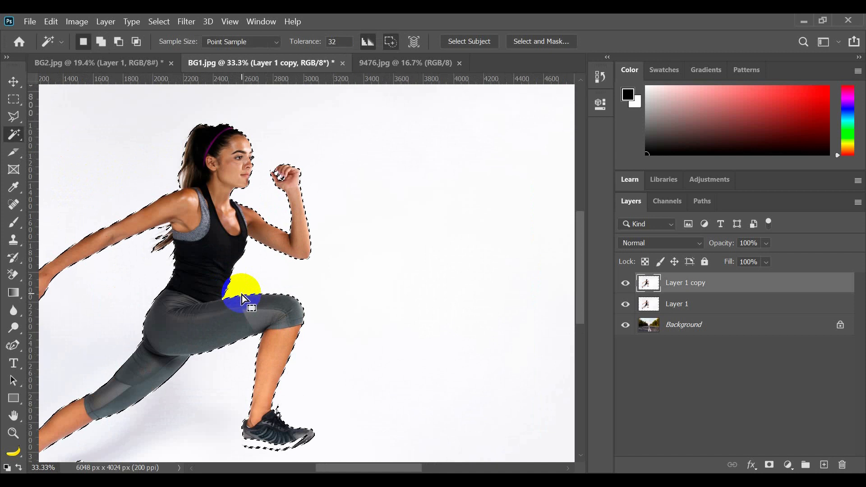
scroll(241, 294, left, 3)
scroll(242, 288, down, 2)
scroll(242, 286, down, 3)
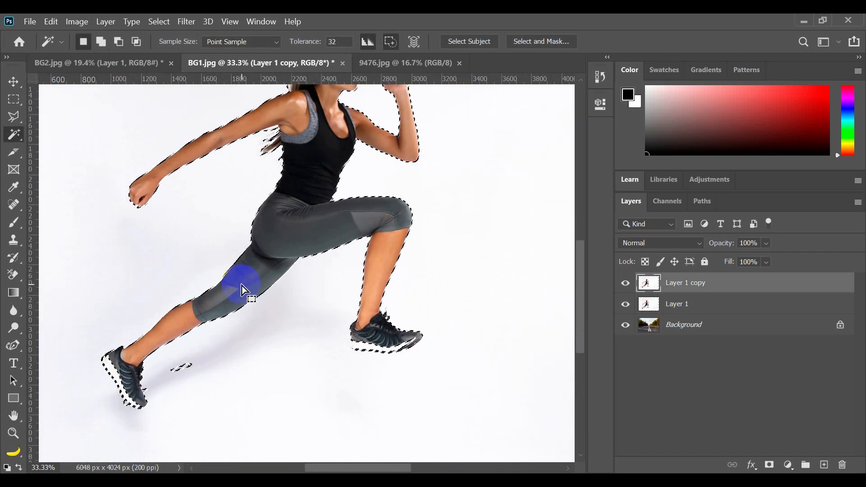
key(ctrl+plus)
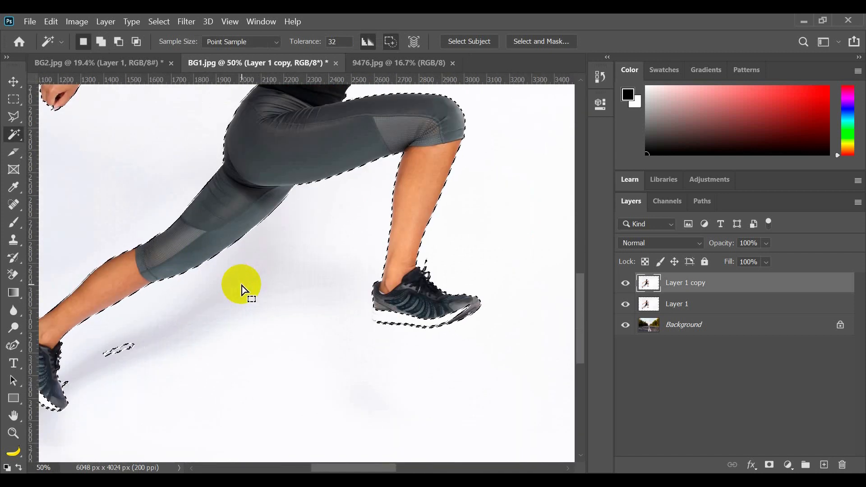
scroll(242, 289, left, 3)
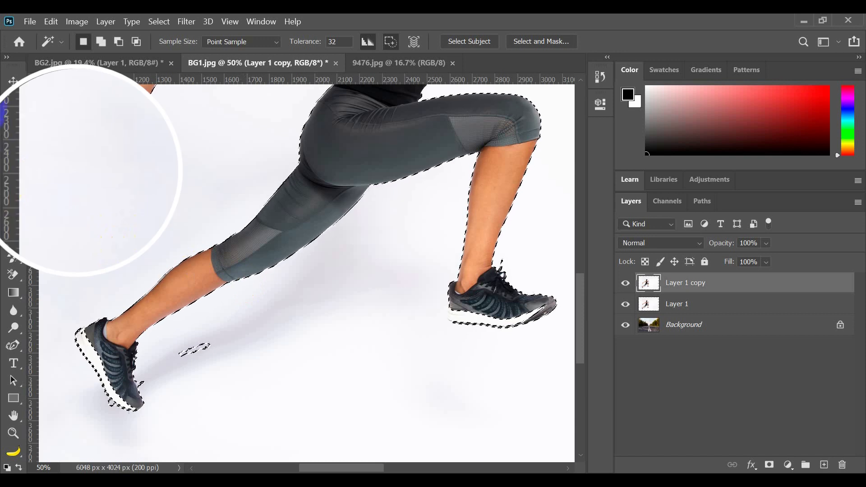
right_click(12, 134)
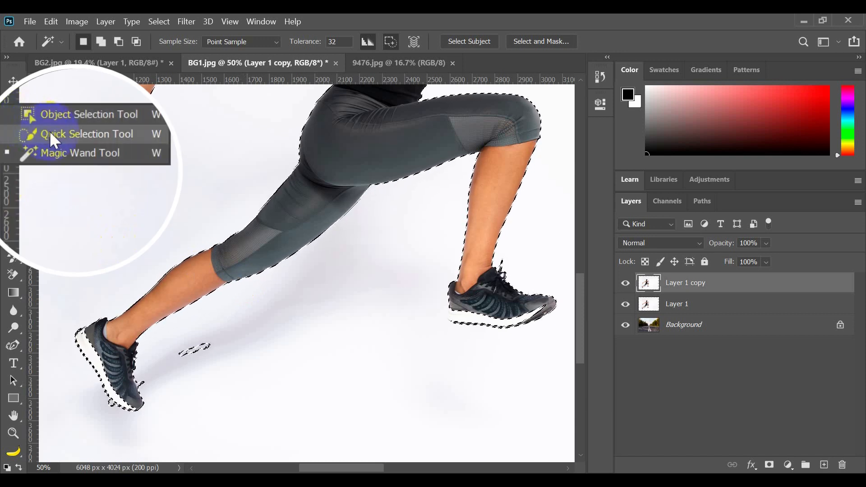
click(80, 134)
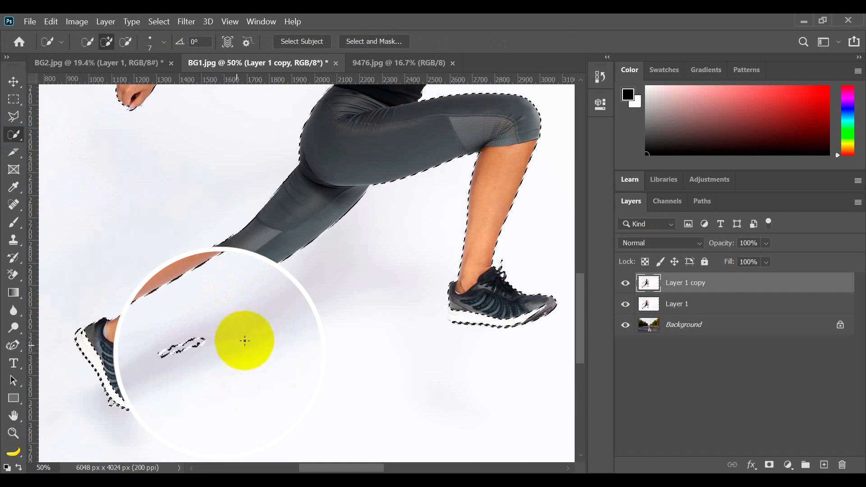
key(bracketright)
key(bracketright)
key(bracketright)
key(bracketright)
key(bracketright)
key(bracketright)
key(bracketright)
key(bracketright)
key(bracketright)
key(bracketright)
key(bracketright)
key(bracketright)
key(bracketright)
key(bracketright)
key(bracketright)
key(bracketright)
key(bracketright)
key(bracketright)
key(bracketleft)
key(bracketleft)
key(bracketleft)
key(bracketleft)
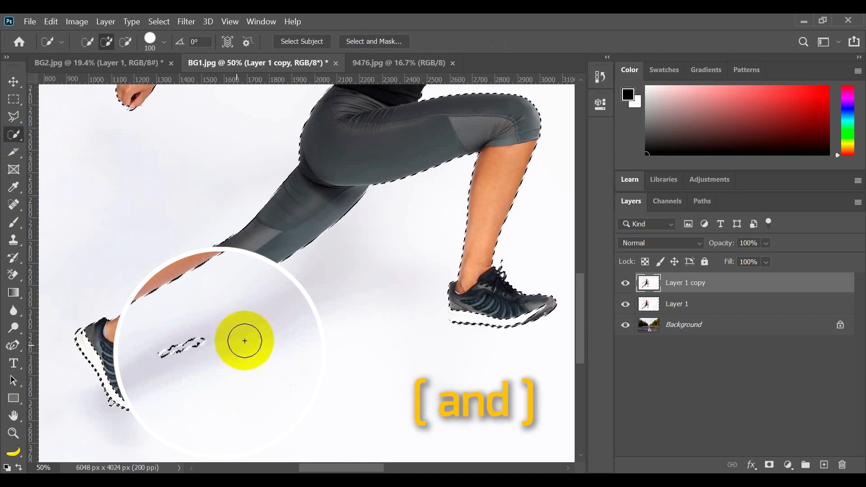
key(bracketright)
key(bracketright)
key(bracketright)
key(bracketright)
key(bracketleft)
key(bracketleft)
key(bracketleft)
key(bracketleft)
key(bracketleft)
key(bracketleft)
key(bracketleft)
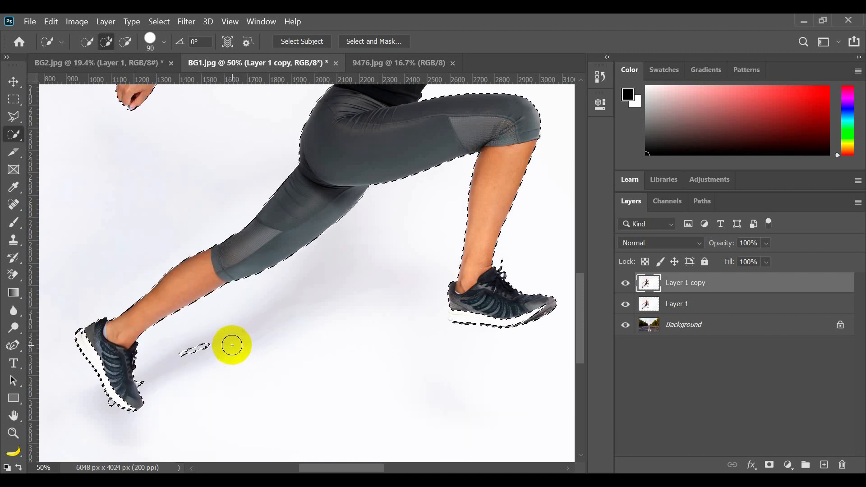
alt+click(209, 346)
Add the leftover shadow bits beside the rear shoe's toe and sole to the backdrop selection, using a smaller Quick Selection brush
key(bracketleft)
key(bracketleft)
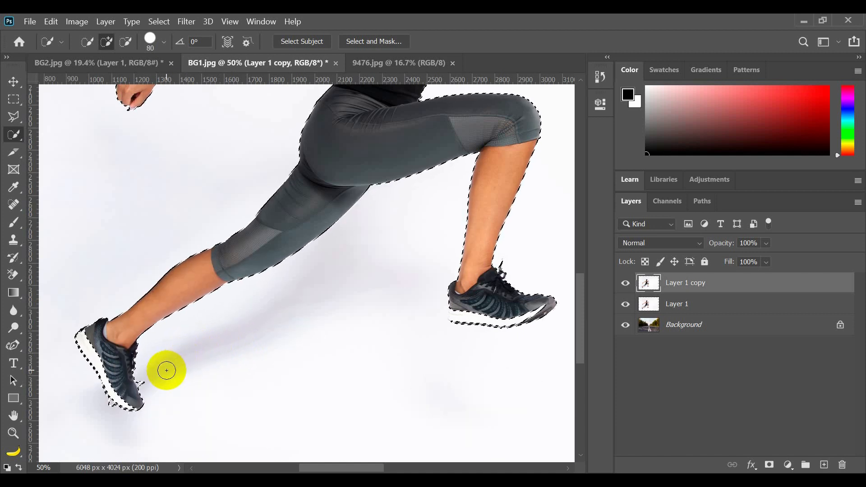
key(ctrl+1)
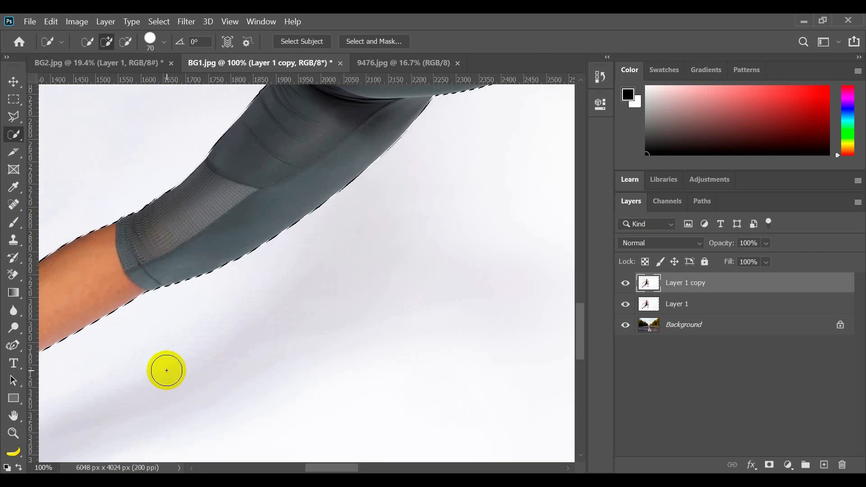
scroll(166, 370, down, 3)
scroll(167, 371, left, 5)
scroll(167, 370, left, 3)
scroll(166, 370, down, 4)
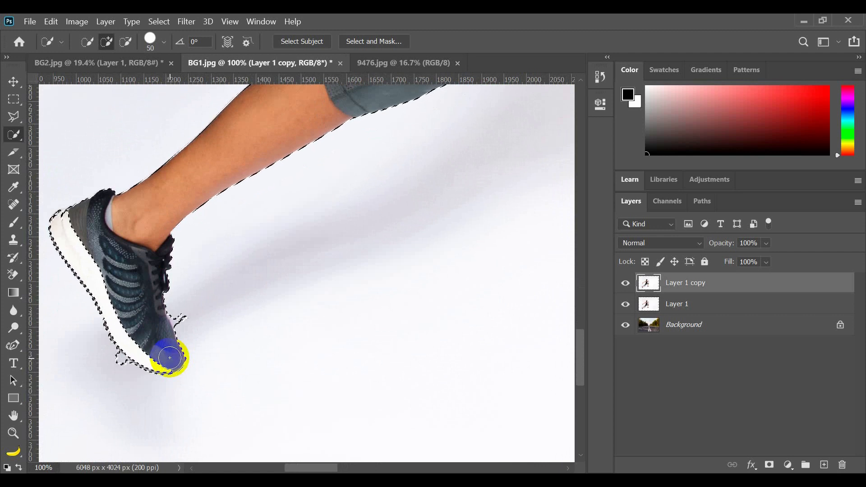
key(bracketleft)
key(bracketleft)
key(bracketleft)
key(bracketleft)
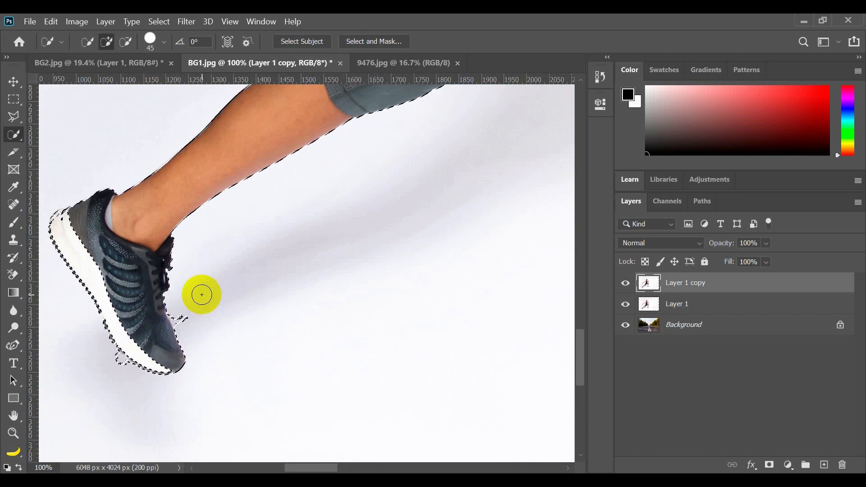
mouse_move(179, 305)
mouse_down()
mouse_move(195, 338)
mouse_move(191, 325)
mouse_move(141, 362)
mouse_up()
key(bracketleft)
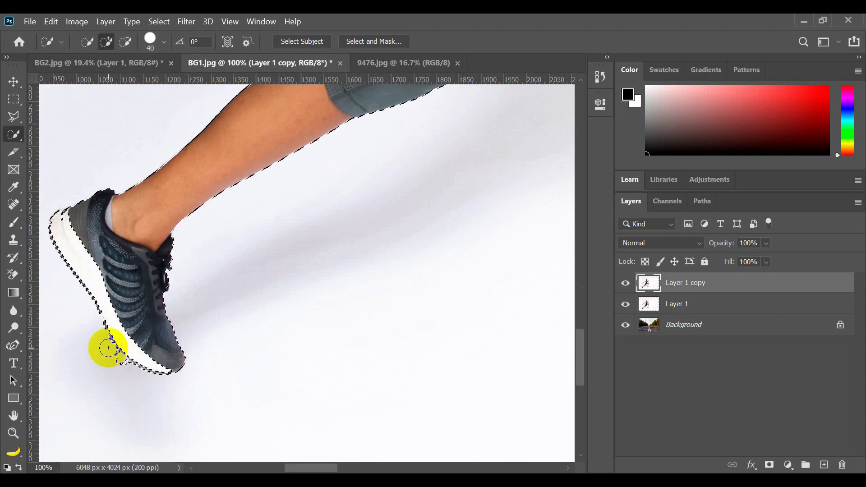
drag(101, 348, 120, 366)
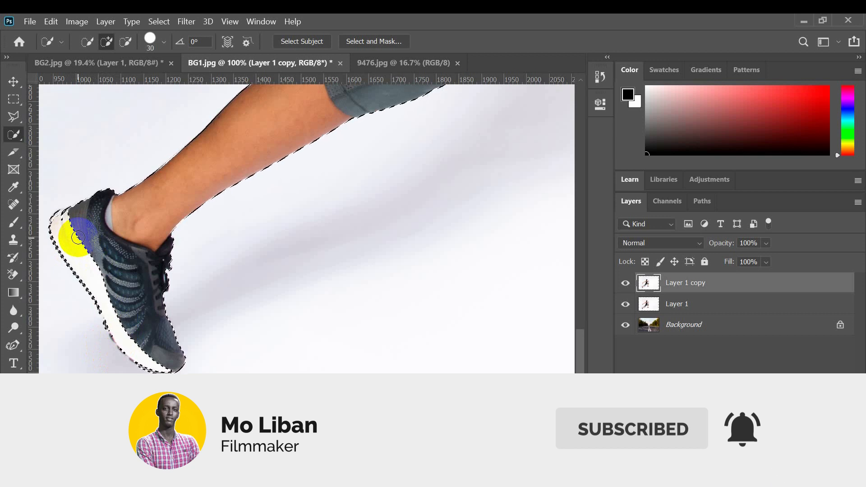
Subtract the rear shoe's white sole from the backdrop selection with a 30 px Quick Selection brush
key(alt)
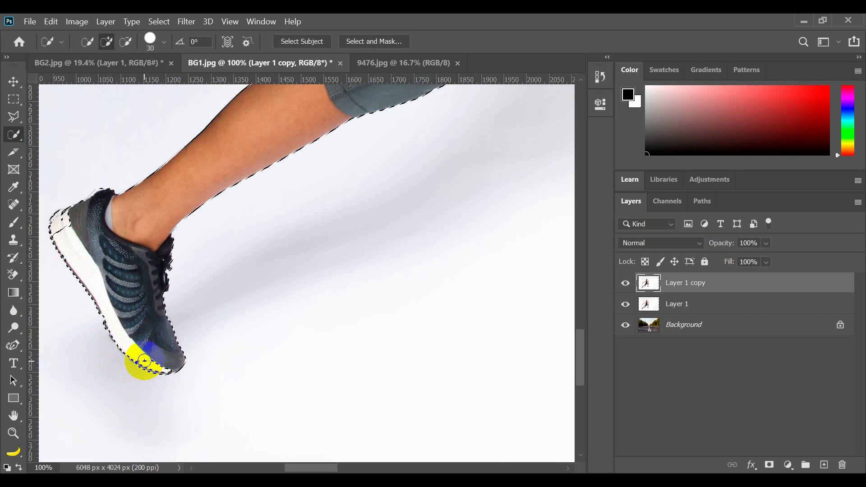
alt+drag(72, 247, 68, 221)
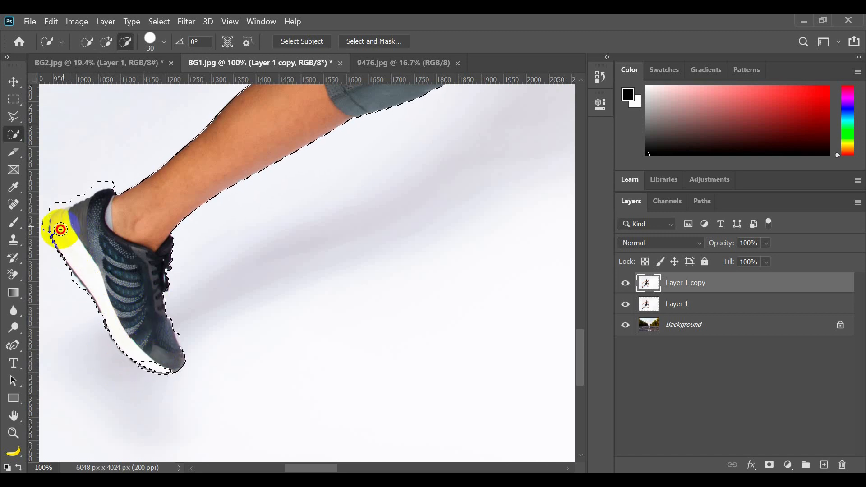
scroll(257, 195, up, 4)
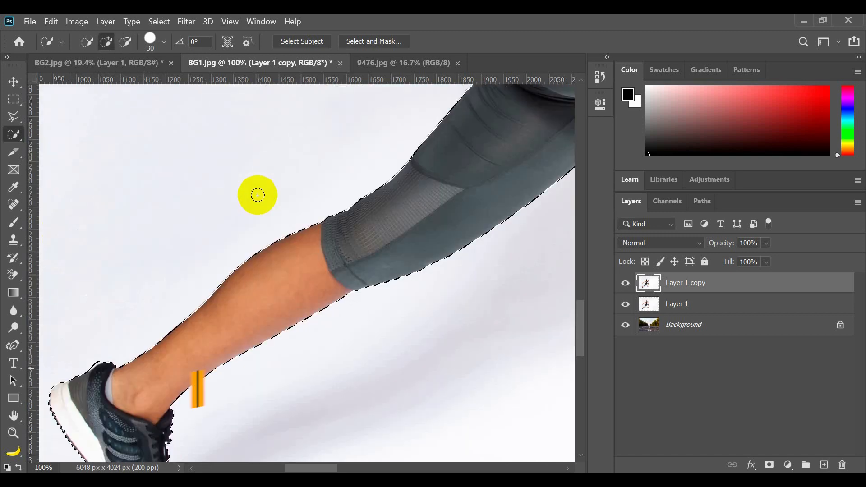
scroll(437, 191, up, 5)
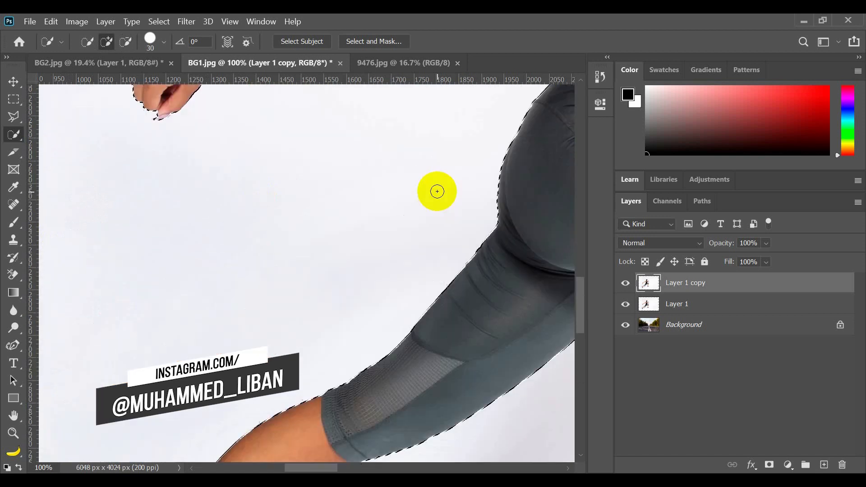
scroll(438, 192, up, 5)
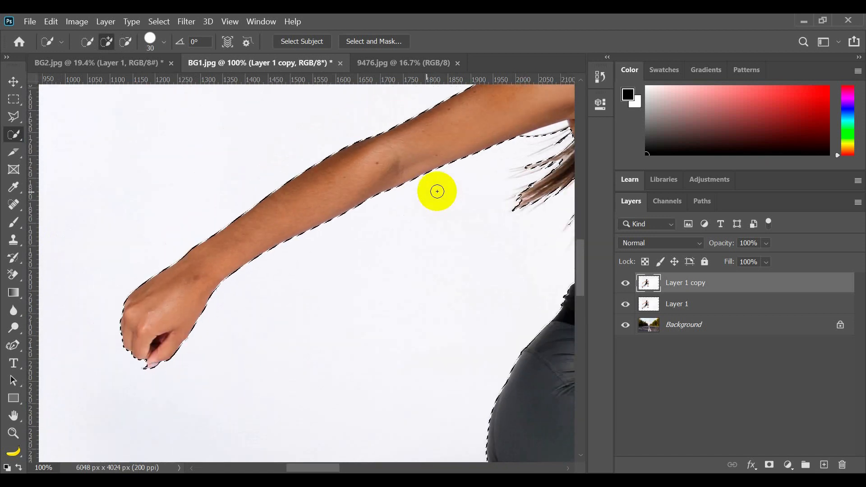
Examine the backdrop selection outline along the runner's rear arm, torso, hair and face
key(bracketleft)
scroll(502, 156, right, 5)
mouse_move(433, 136)
mouse_down()
mouse_move(406, 139)
mouse_move(453, 149)
mouse_up()
scroll(453, 149, right, 10)
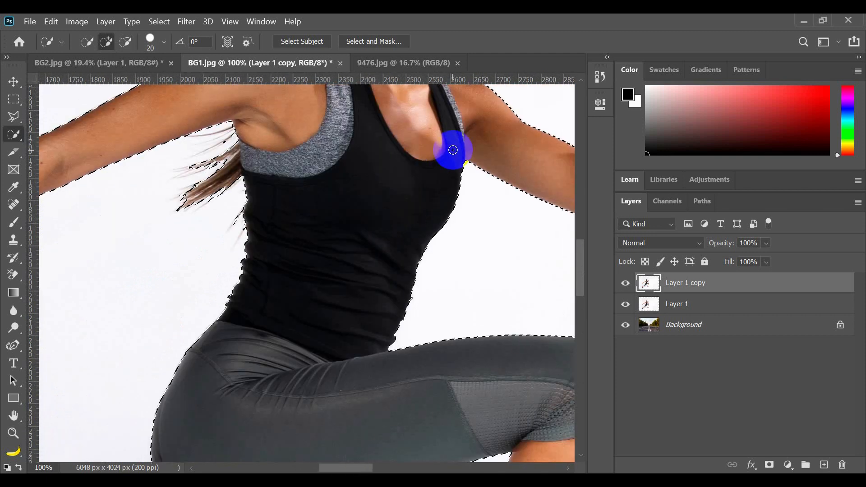
scroll(453, 149, up, 5)
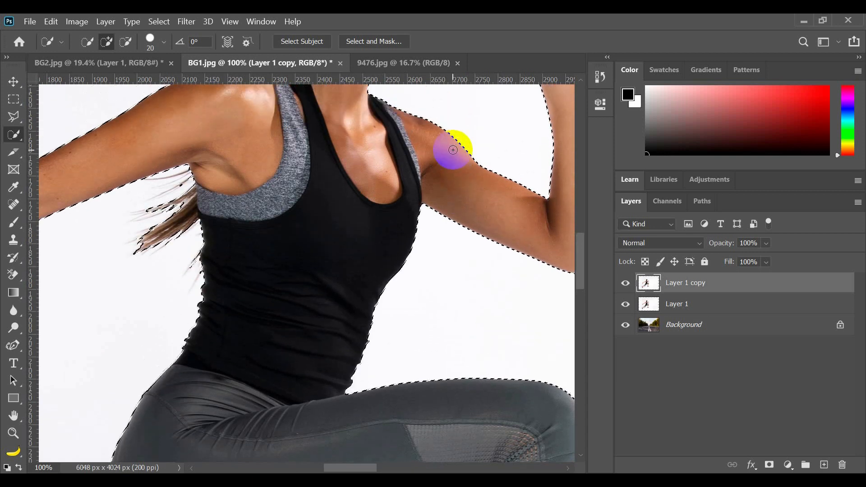
scroll(453, 150, up, 7)
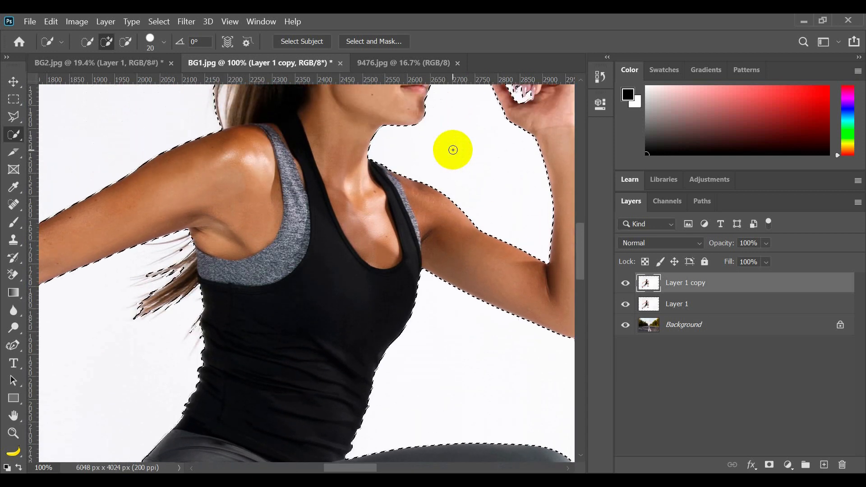
scroll(453, 150, up, 6)
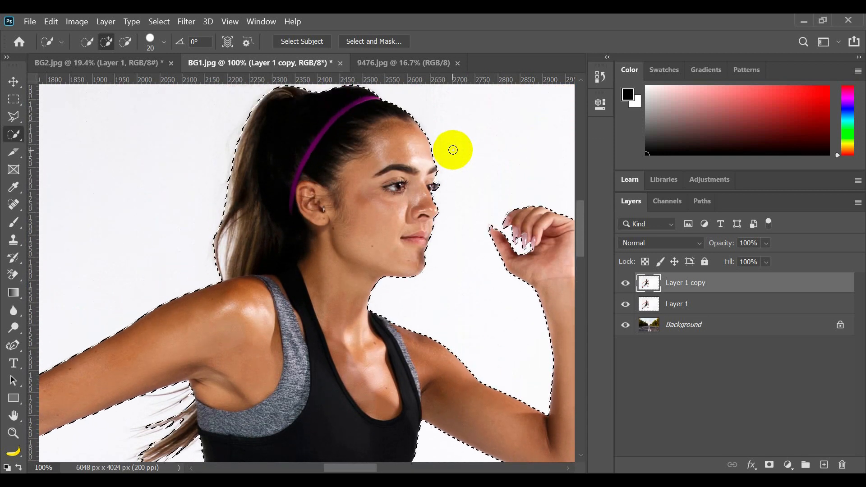
Hide the selected white backdrop by adding an inverted layer mask to Layer 1 copy
key(ctrl+0)
key(v)
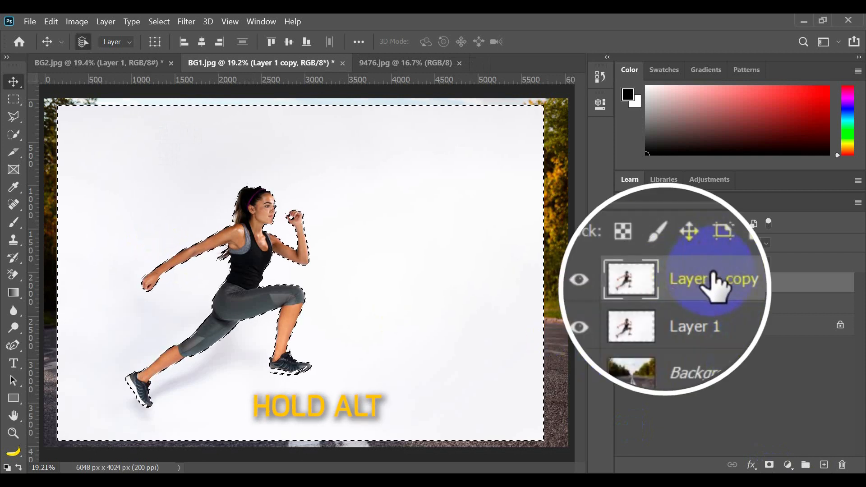
alt+click(769, 465)
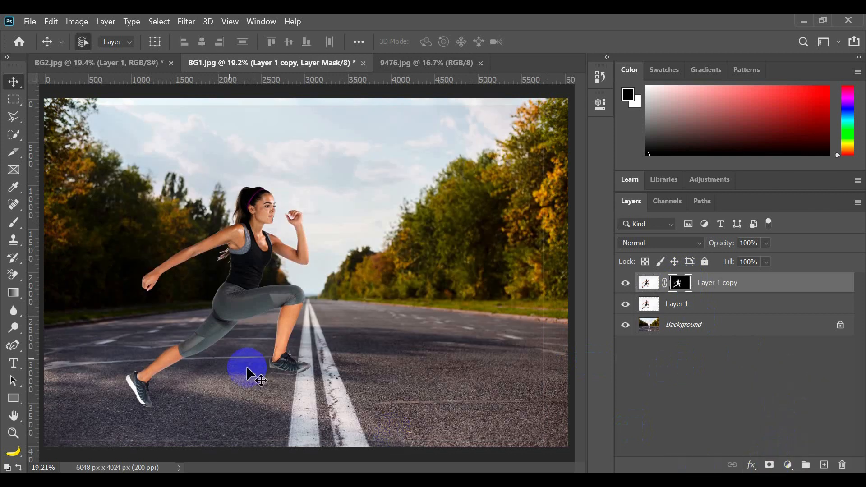
Ready the Brush tool with a soft 45 px tip at 0% hardness for refining the runner's layer mask
scroll(166, 320, up, 2)
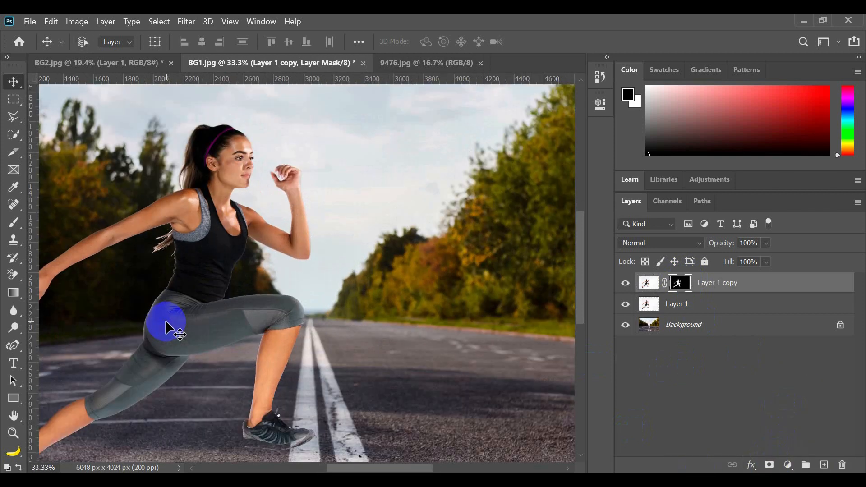
scroll(165, 320, left, 3)
scroll(165, 320, up, 5)
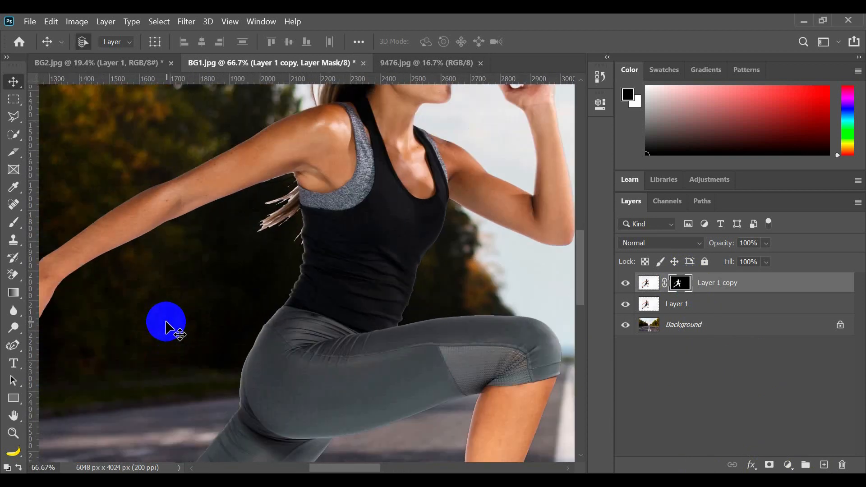
scroll(165, 320, down, 2)
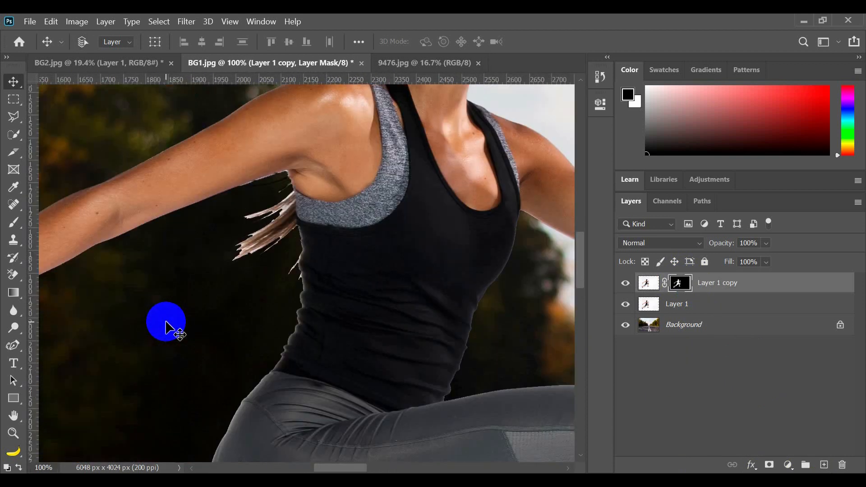
scroll(165, 321, down, 1)
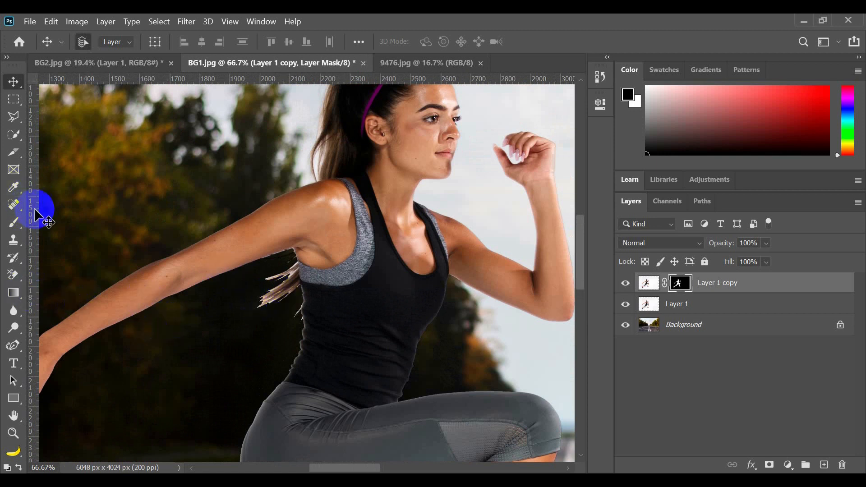
key(b)
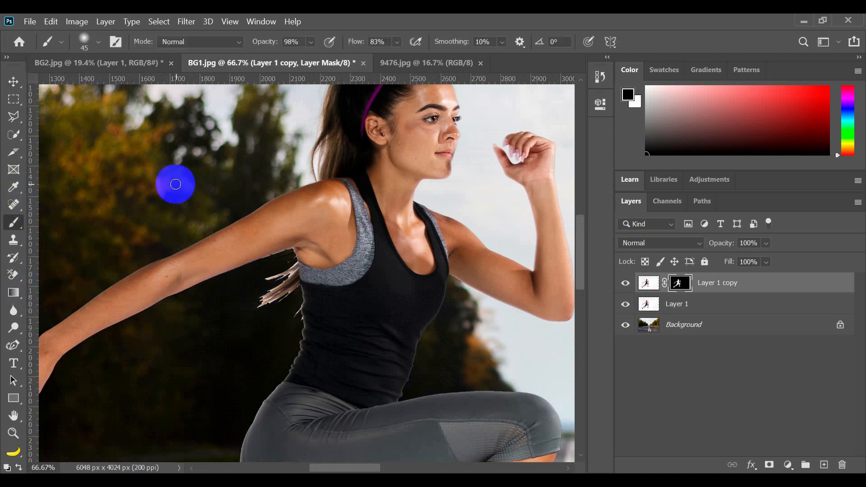
right_click(13, 221)
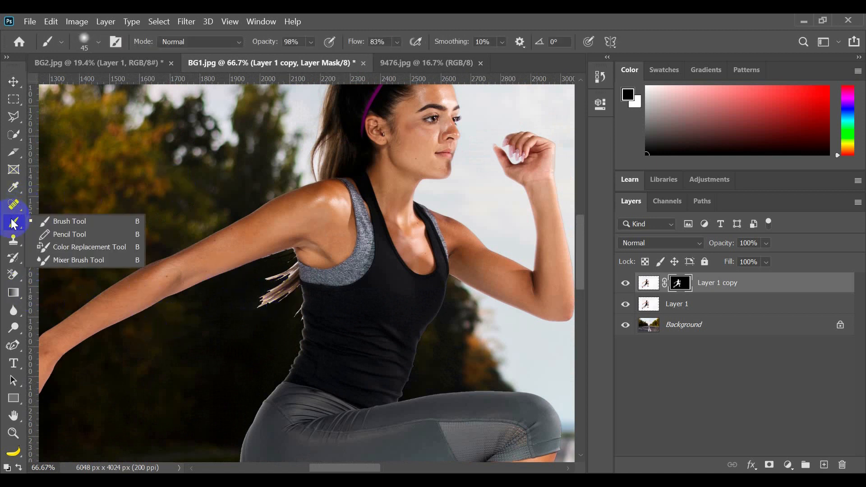
click(101, 219)
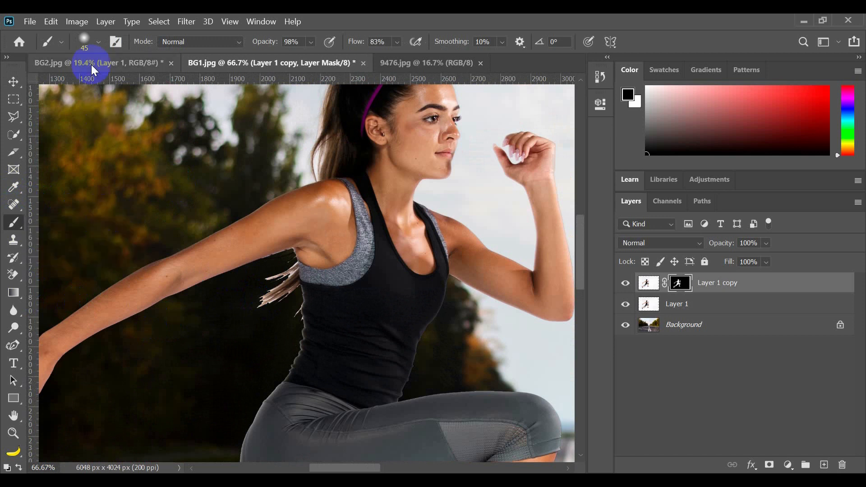
click(97, 42)
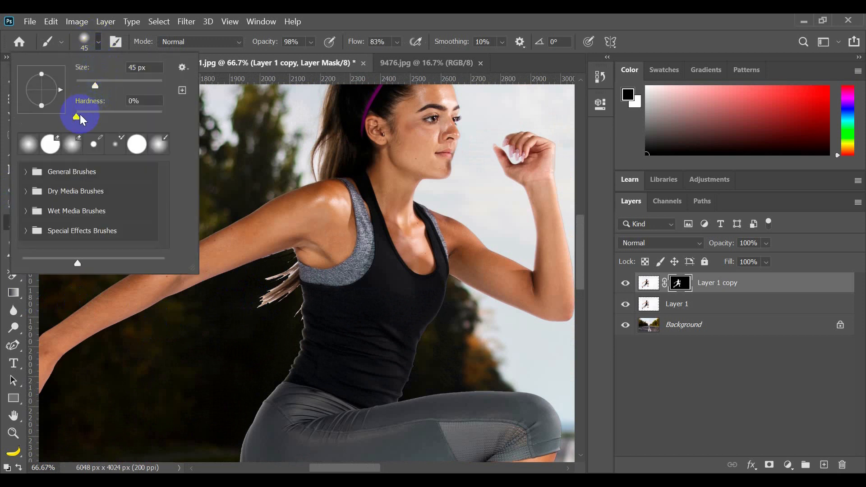
click(98, 40)
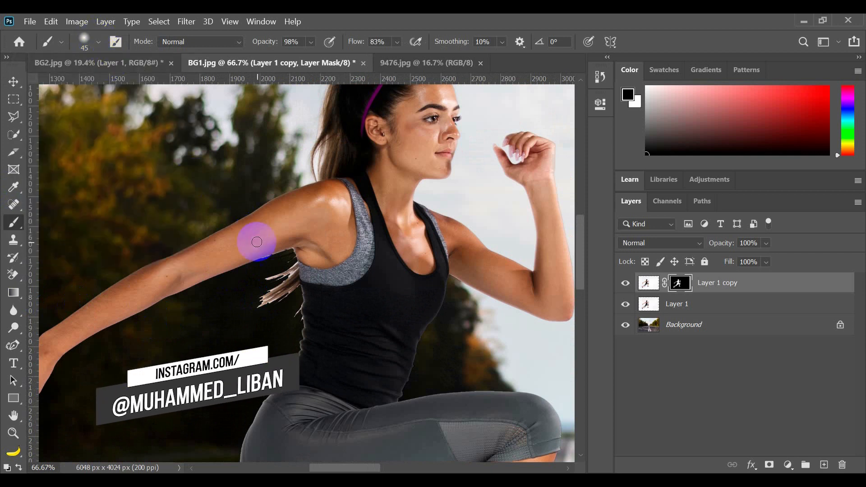
Paint black on the Layer 1 copy mask with a soft 20 px brush over the pale, jagged hair strands below the rear arm
key(ctrl+plus)
scroll(275, 285, down, 2)
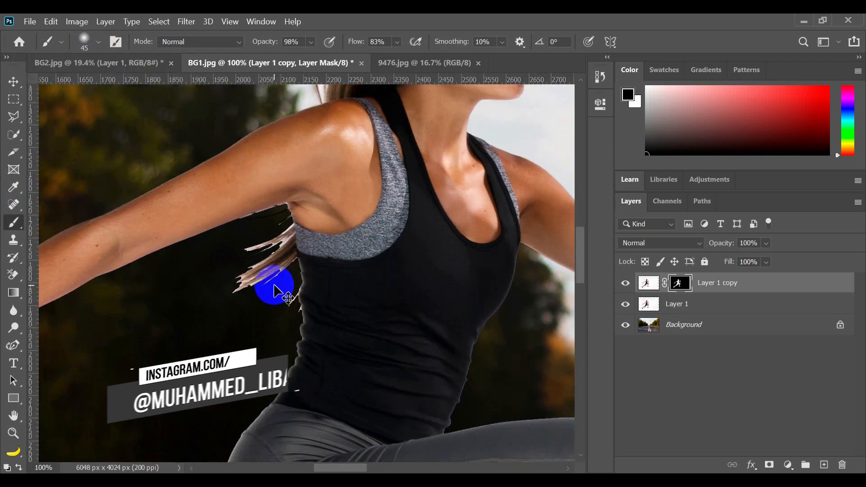
key(ctrl+plus)
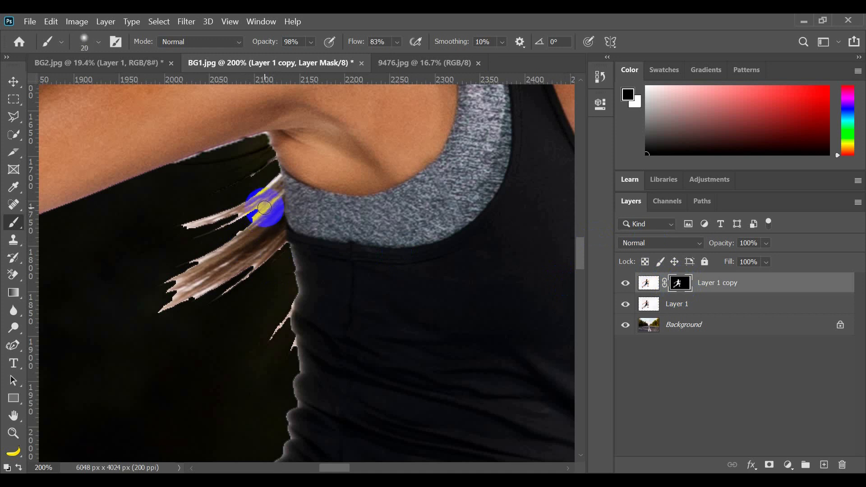
drag(267, 208, 159, 286)
mouse_move(242, 255)
mouse_down()
mouse_move(147, 318)
mouse_move(191, 293)
mouse_move(173, 296)
mouse_move(163, 300)
mouse_move(275, 264)
mouse_move(210, 318)
mouse_move(269, 290)
mouse_move(274, 300)
mouse_move(290, 299)
mouse_move(257, 354)
mouse_up()
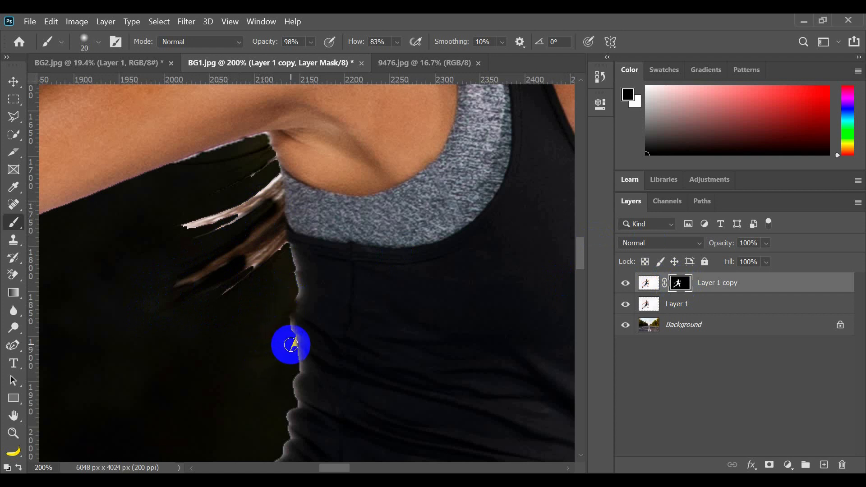
mouse_move(267, 178)
mouse_down()
mouse_move(178, 230)
mouse_move(255, 194)
mouse_move(217, 231)
mouse_up()
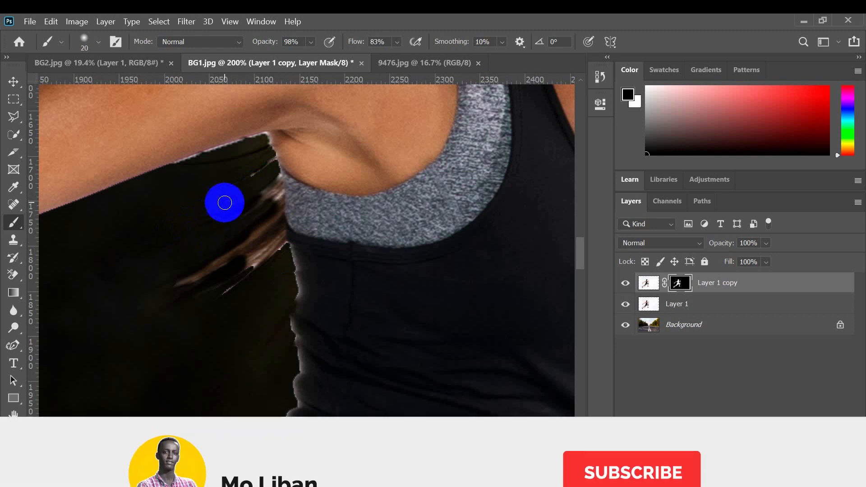
mouse_move(257, 142)
mouse_down()
mouse_move(177, 172)
mouse_move(263, 141)
mouse_move(273, 198)
mouse_up()
Examine the masked edges around the runner's upper body, legs and front shoe, and her overall fit on the road
key(ctrl+minus)
key(ctrl+minus)
scroll(273, 192, up, 2)
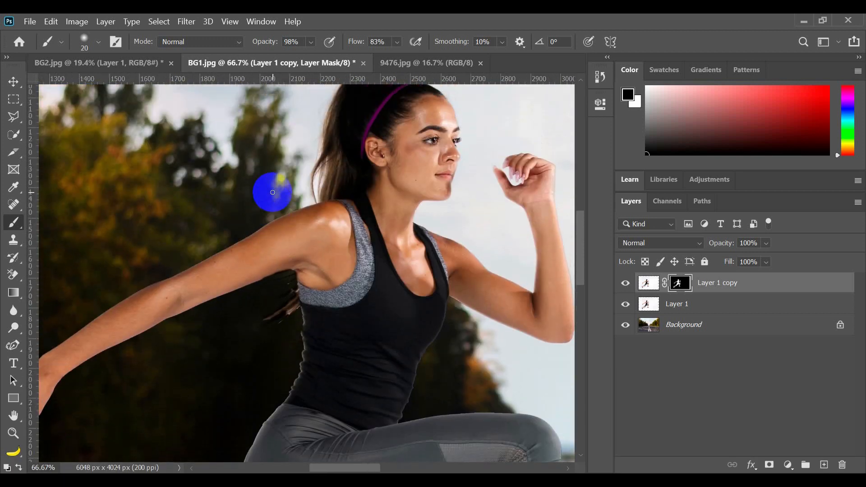
scroll(272, 192, right, 2)
scroll(272, 192, up, 2)
scroll(272, 192, down, 7)
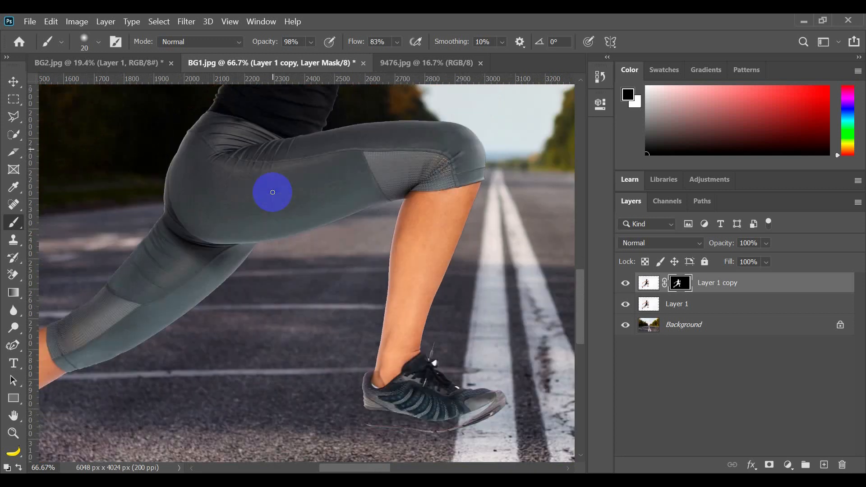
scroll(272, 192, down, 2)
key(ctrl+0)
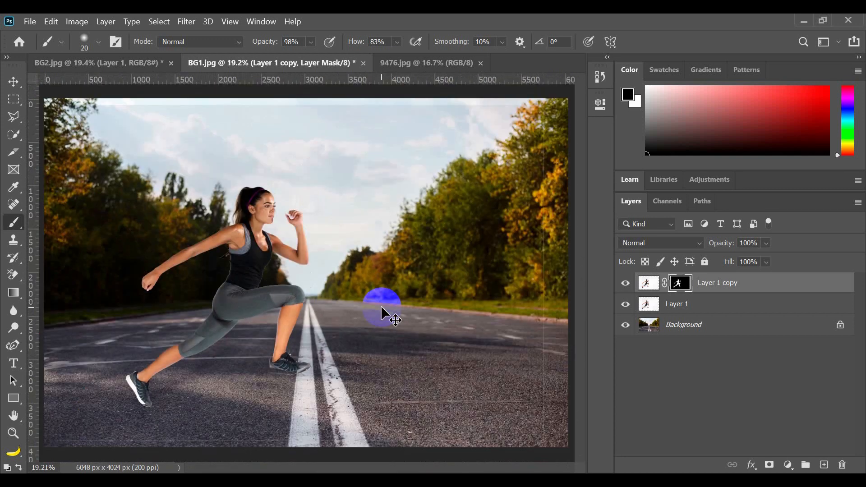
key(v)
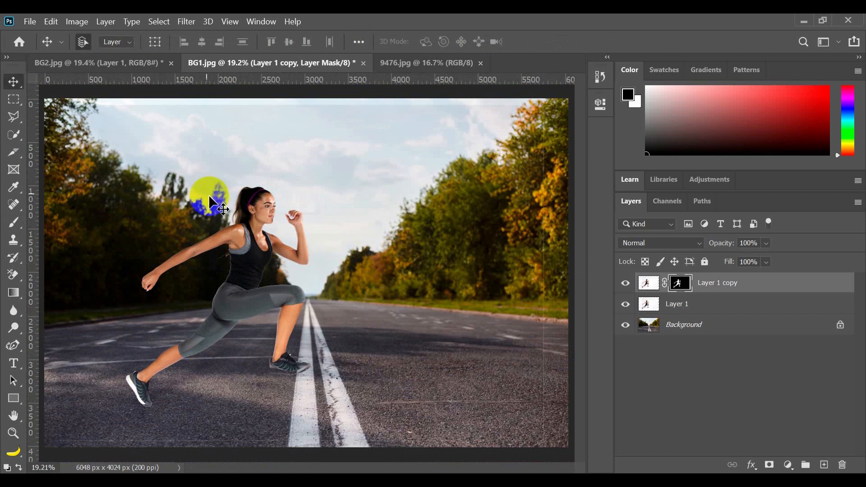
In BG2.jpg, shift the woman's Layer 1 slightly down and to the right and set its blend mode to Darker Color
click(115, 69)
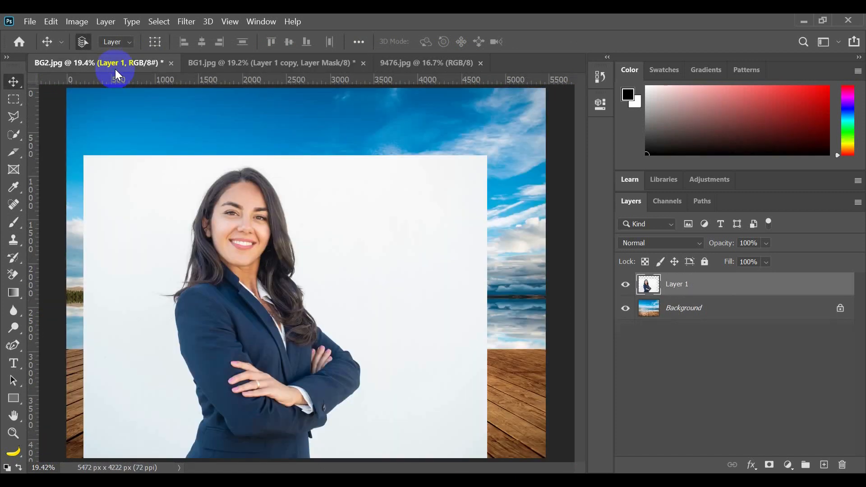
mouse_move(396, 267)
mouse_down()
mouse_move(392, 228)
mouse_move(400, 272)
mouse_move(418, 285)
mouse_move(366, 275)
mouse_move(405, 272)
mouse_up()
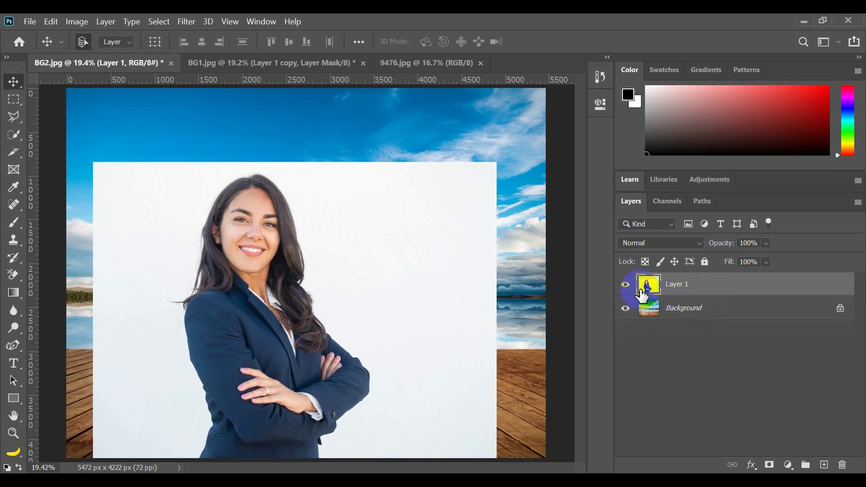
click(625, 285)
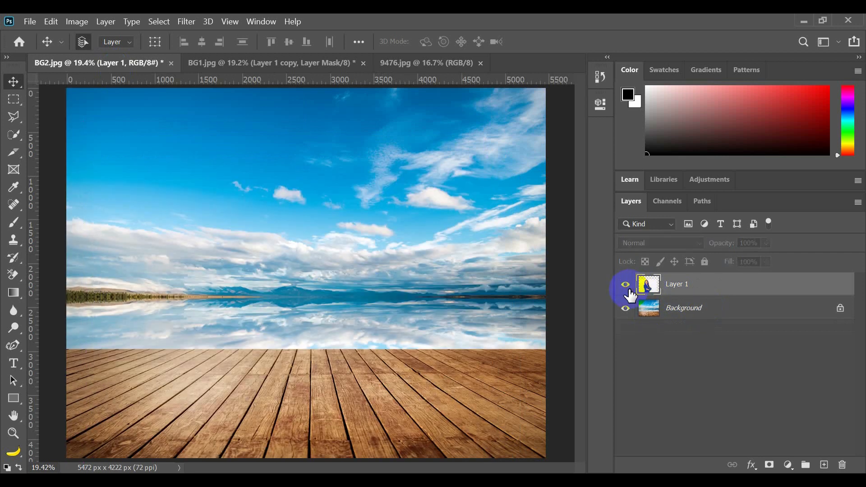
click(625, 285)
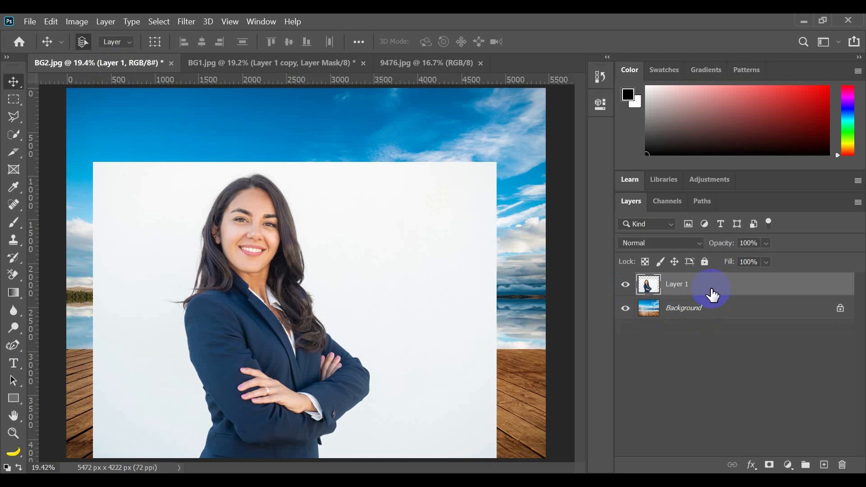
click(640, 244)
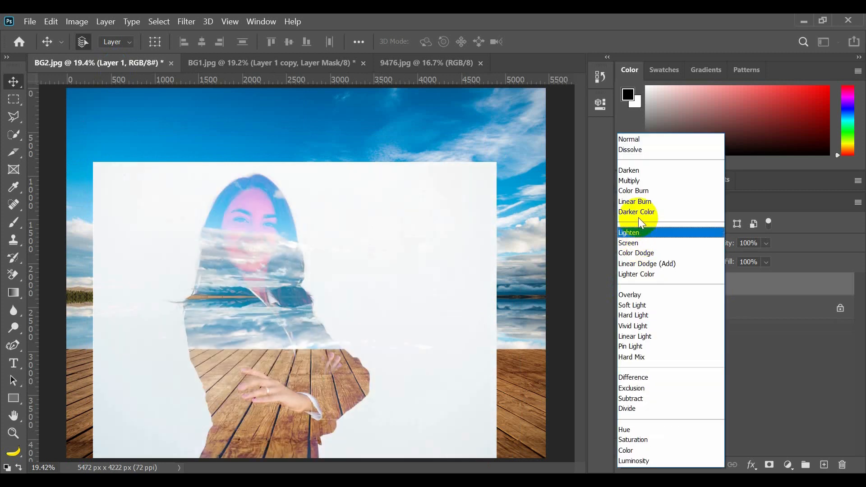
click(638, 212)
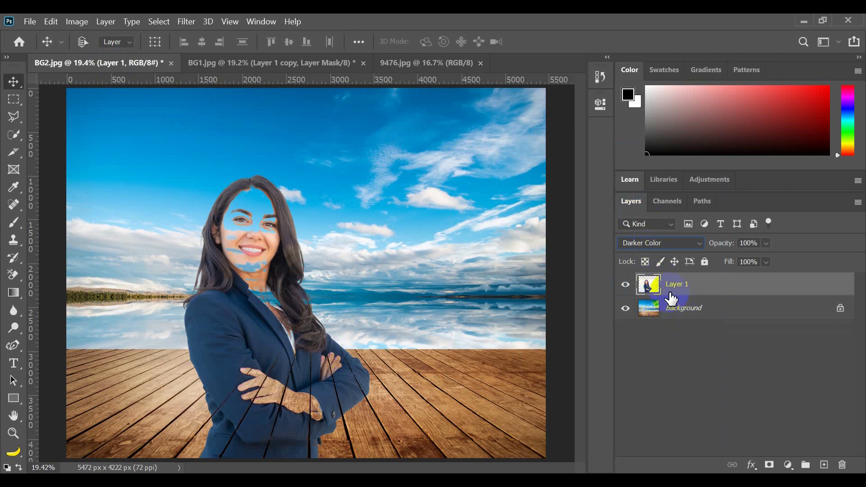
Duplicate the woman's Layer 1 and set the copy's blend mode to Normal
key(ctrl+j)
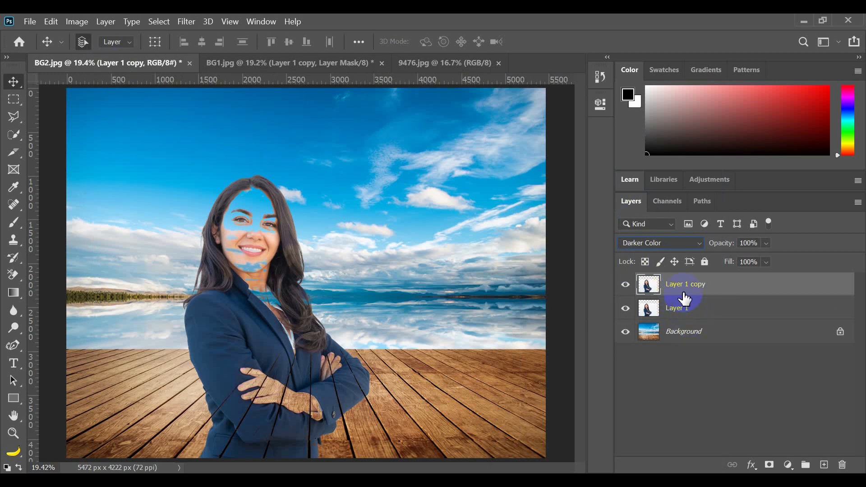
click(656, 242)
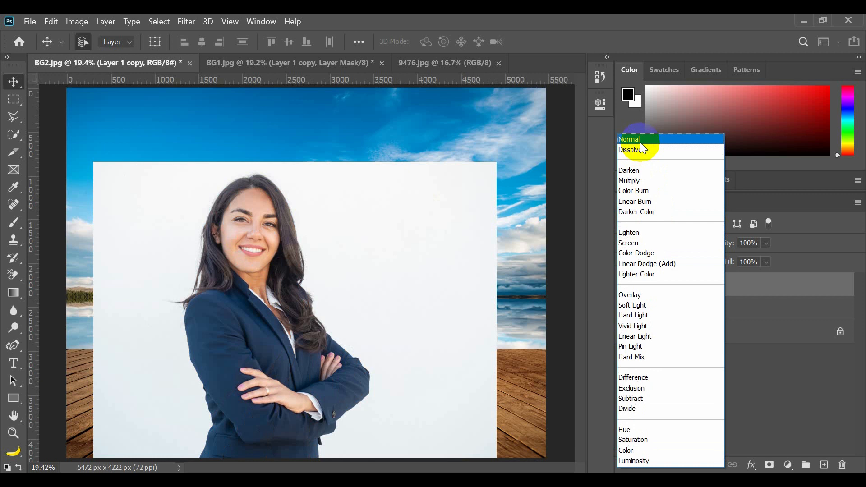
click(643, 147)
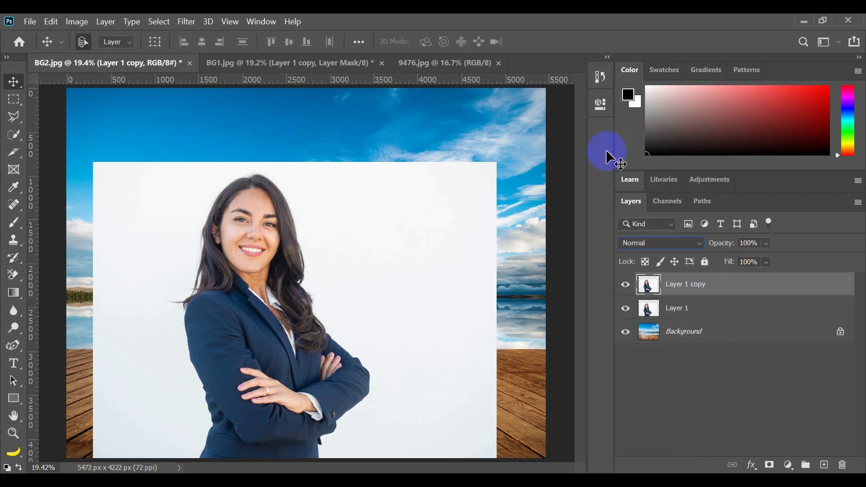
Select the white backdrop around the woman on Layer 1 copy with the Magic Wand at tolerance 32
click(14, 136)
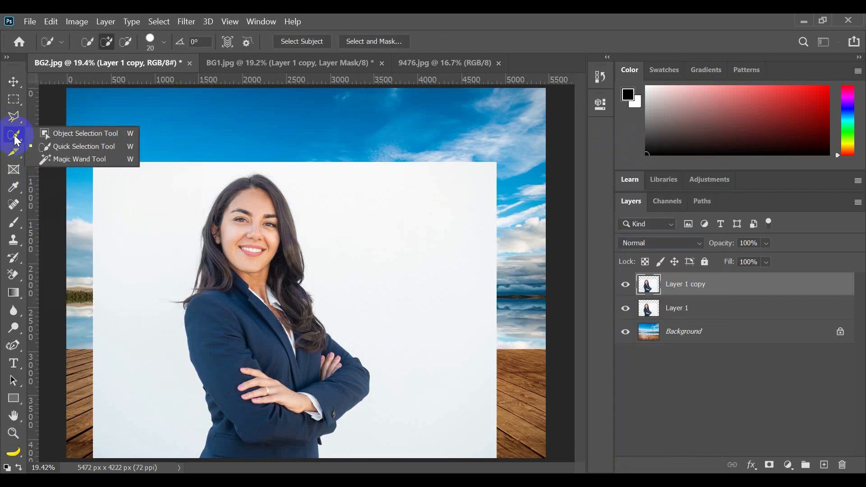
click(52, 159)
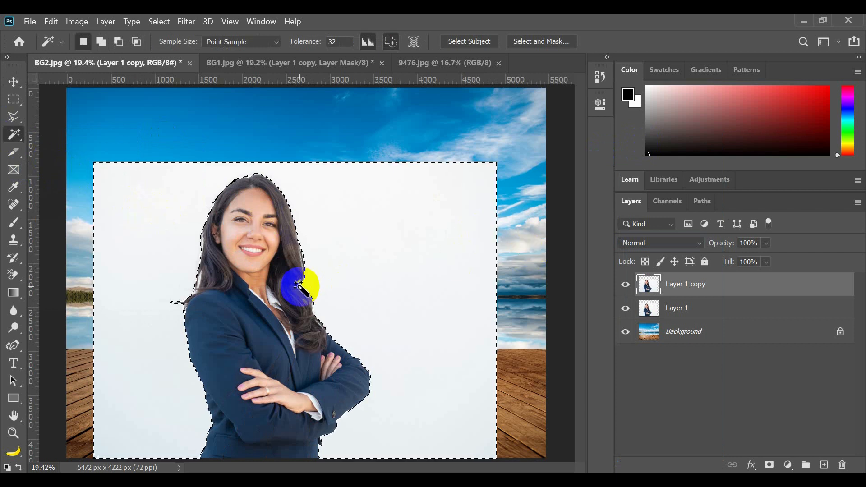
key(v)
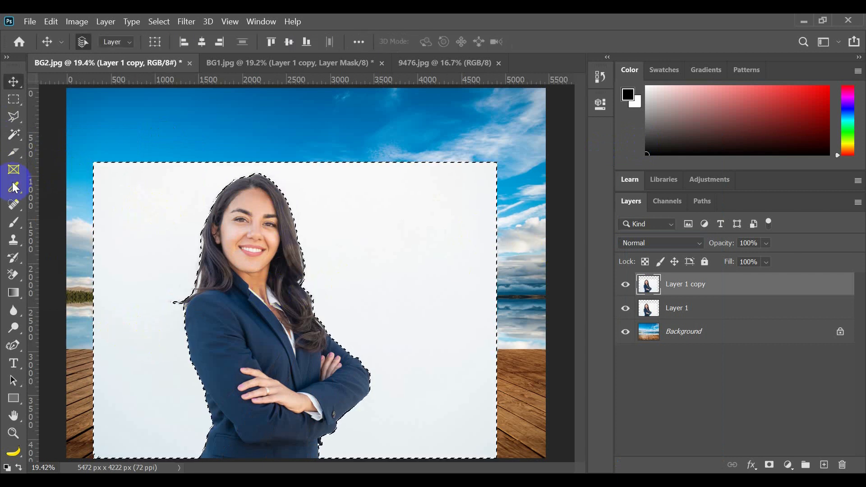
Examine the backdrop selection's edge around the woman's hair, shoulders, blazer and folded arms on Layer 1 copy
click(13, 134)
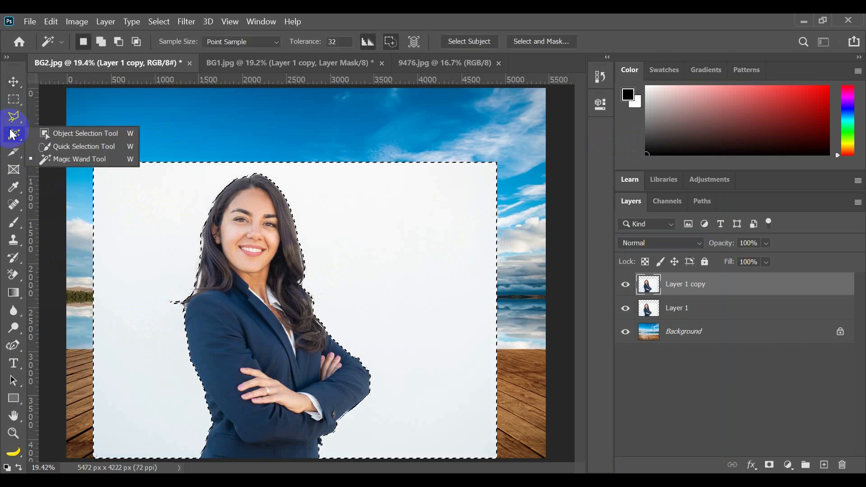
click(54, 146)
key(ctrl+plus)
key(ctrl+plus)
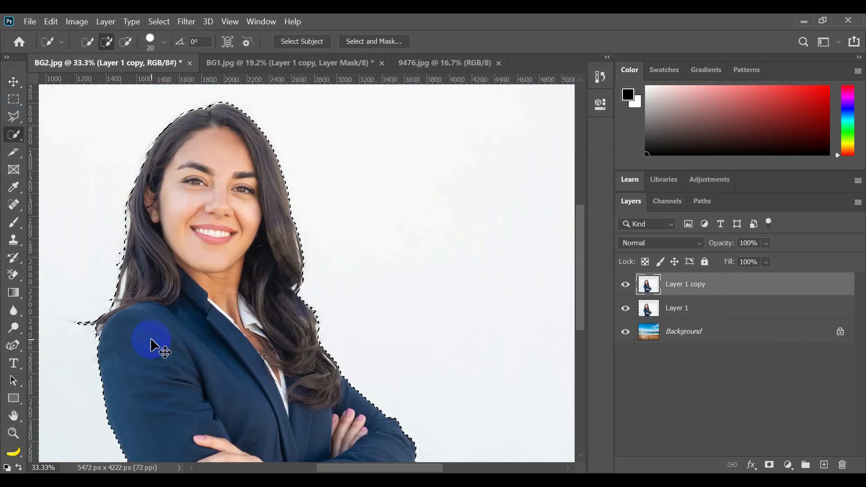
scroll(151, 339, left, 2)
scroll(152, 339, down, 2)
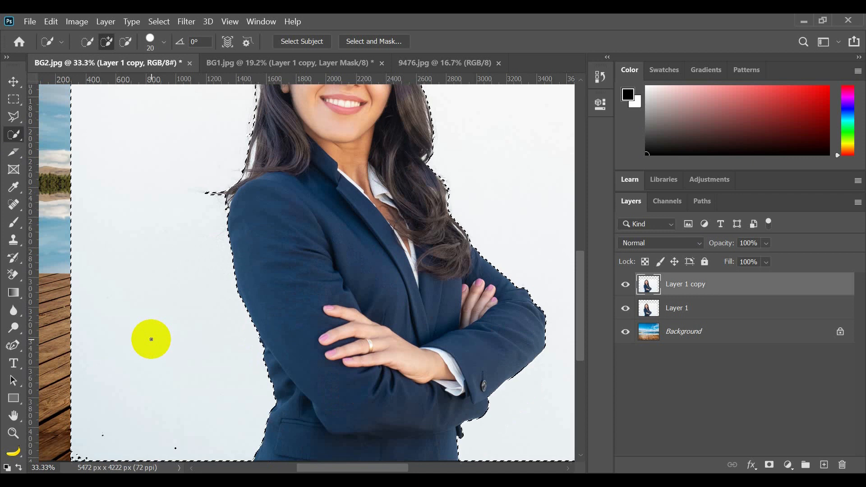
scroll(151, 339, down, 3)
key(ctrl+plus)
scroll(152, 339, down, 2)
scroll(151, 339, up, 8)
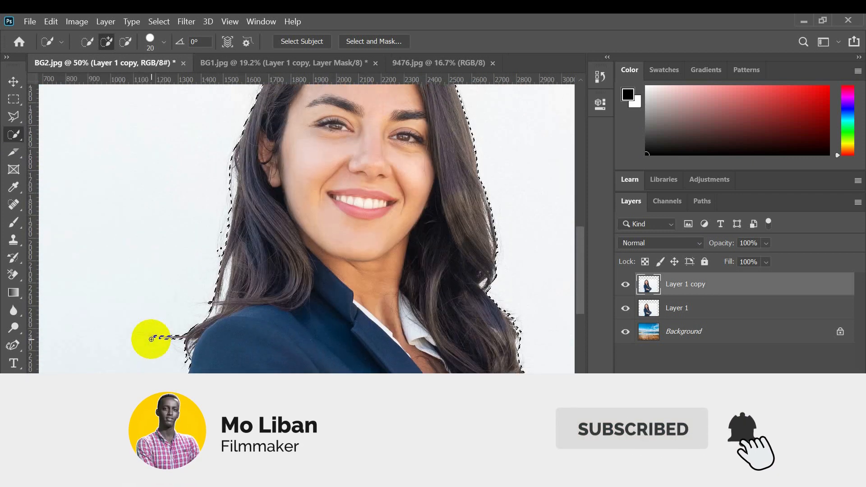
Add an inverted layer mask to Layer 1 copy that hides the selected white backdrop around the woman
key(v)
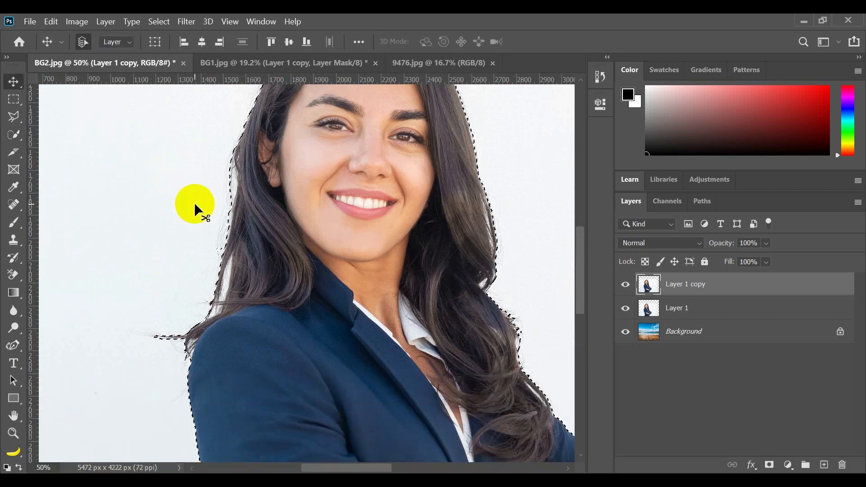
key(ctrl+0)
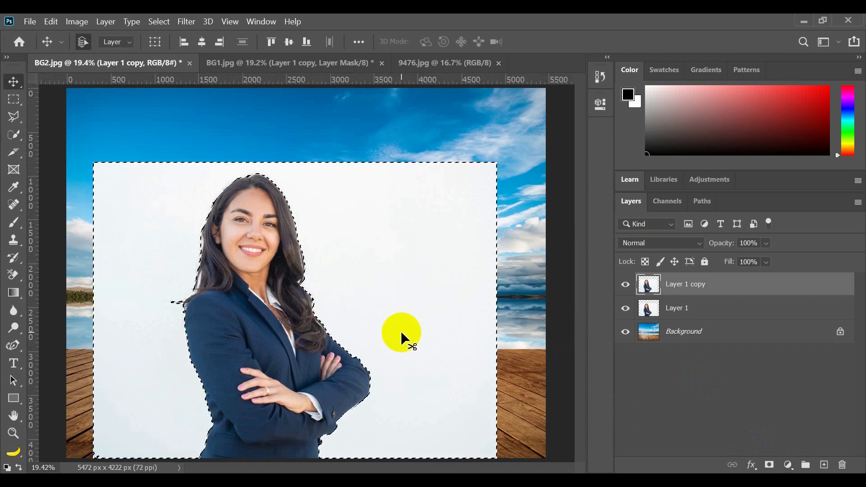
click(768, 465)
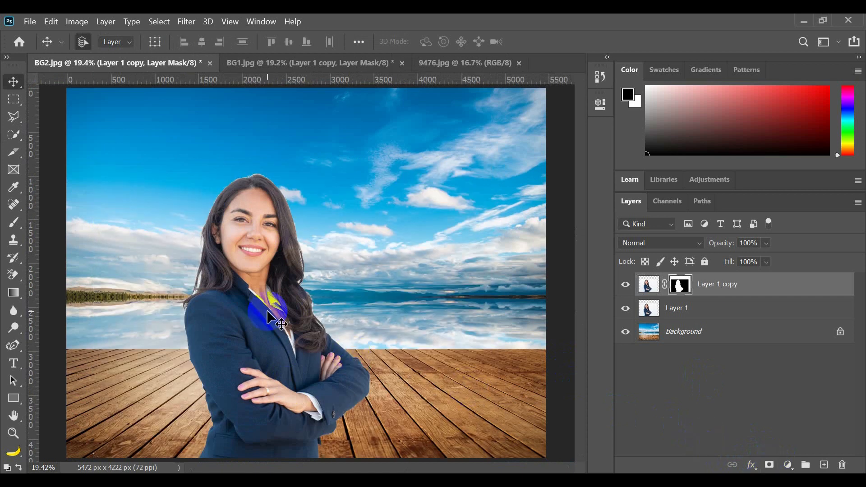
With a black soft brush enlarged to about 60, paint the mask to hide the white fringe along the left side of the woman's hair
scroll(215, 190, up, 3)
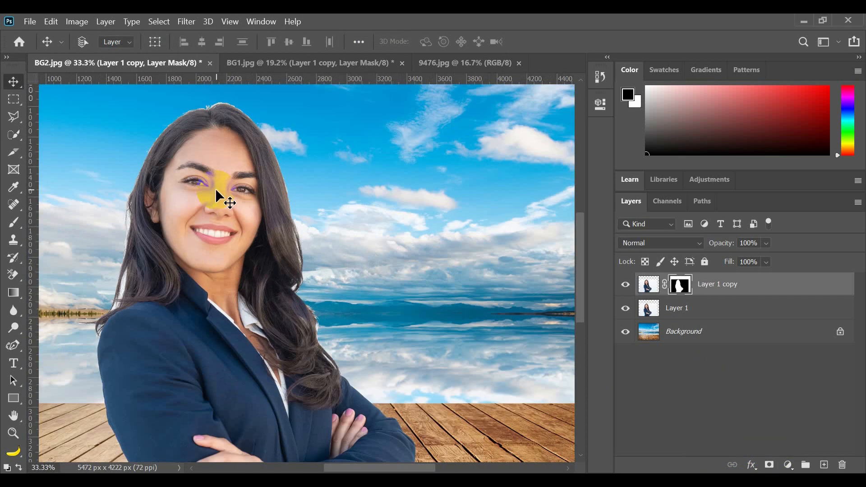
scroll(215, 188, up, 1)
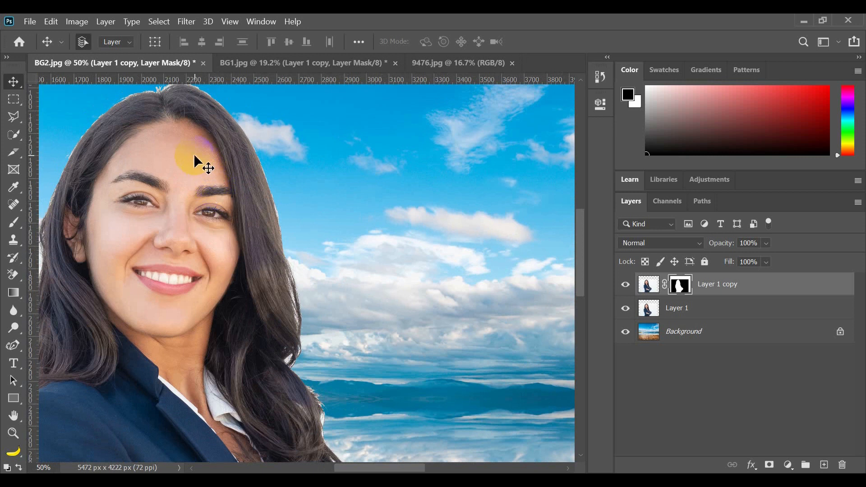
scroll(193, 154, up, 3)
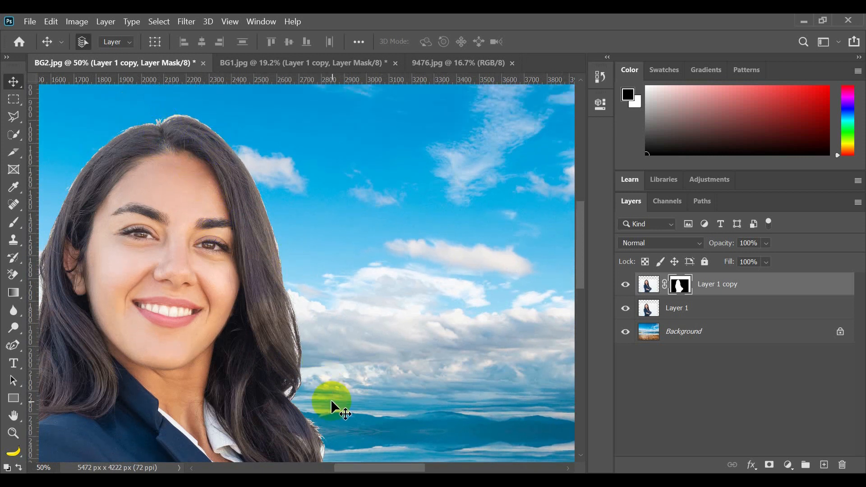
scroll(331, 399, down, 1)
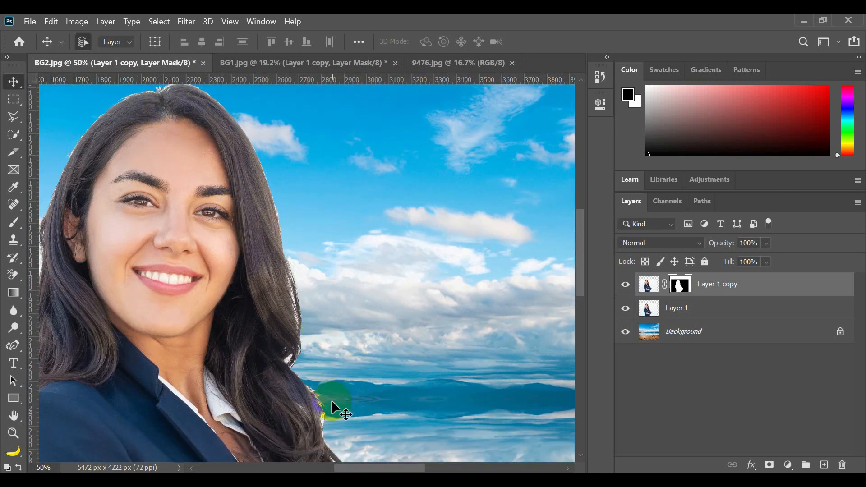
click(14, 225)
key(bracketright)
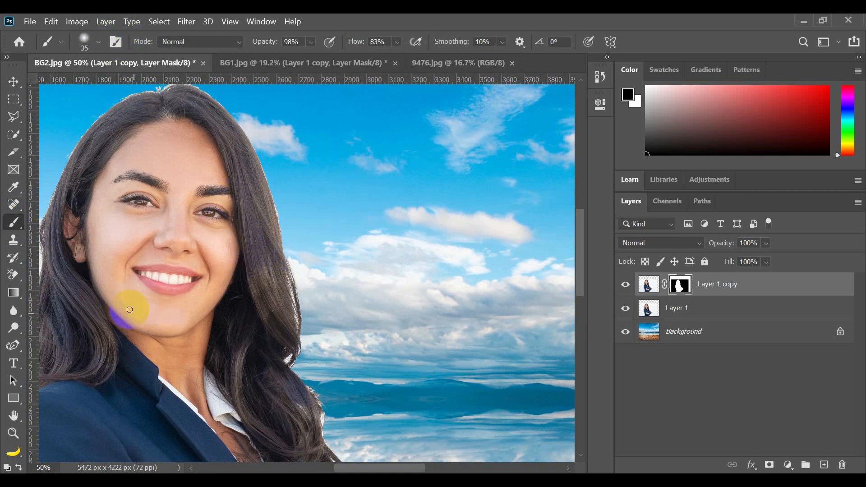
click(7, 58)
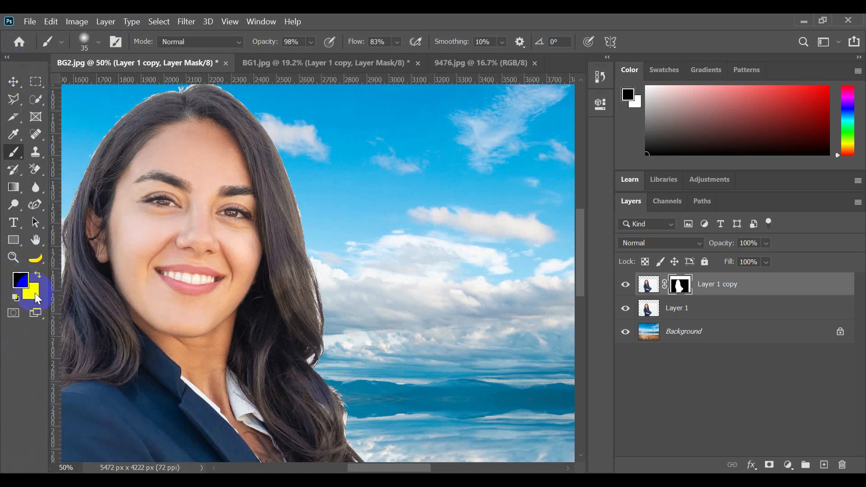
scroll(294, 184, up, 2)
key(bracketright)
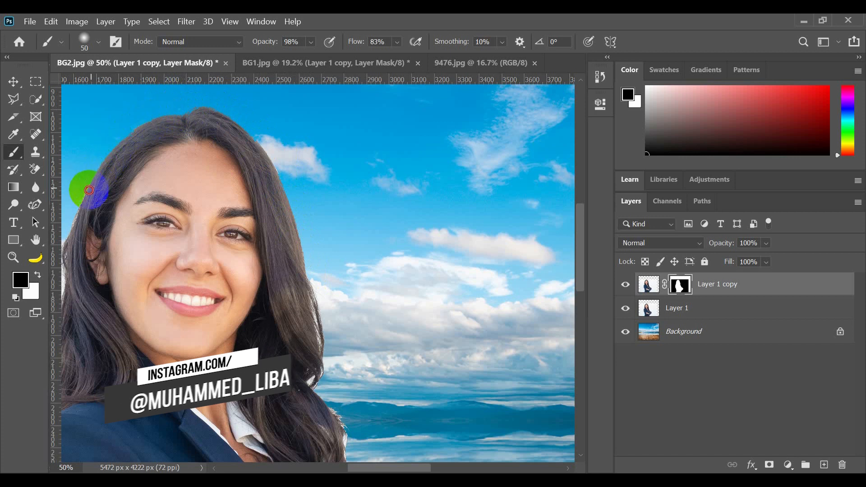
scroll(63, 250, left, 6)
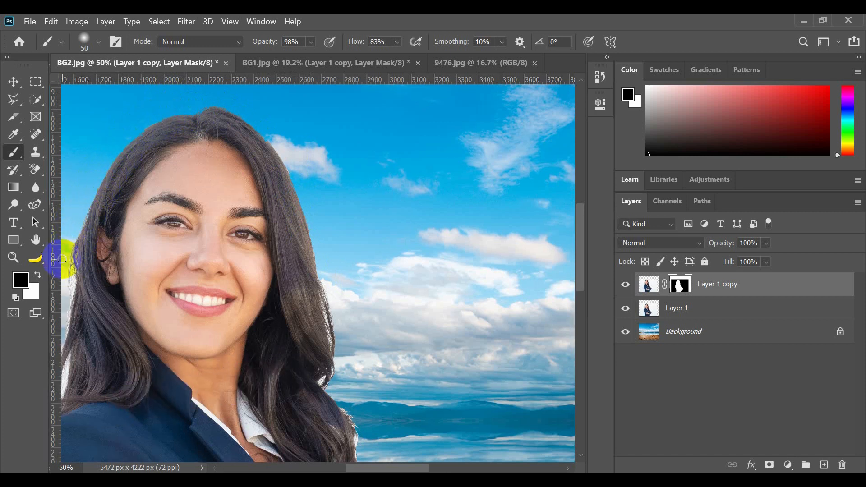
key(bracketright)
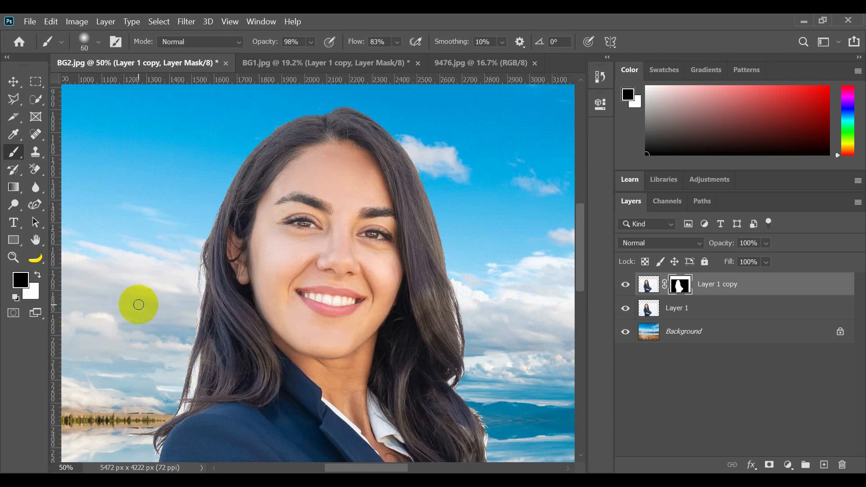
mouse_move(199, 296)
mouse_down()
mouse_move(198, 353)
mouse_move(178, 412)
mouse_up()
Paint black at brush size 80 on Layer 1 copy's mask along the right hair edge down to the shoulder
scroll(197, 367, down, 5)
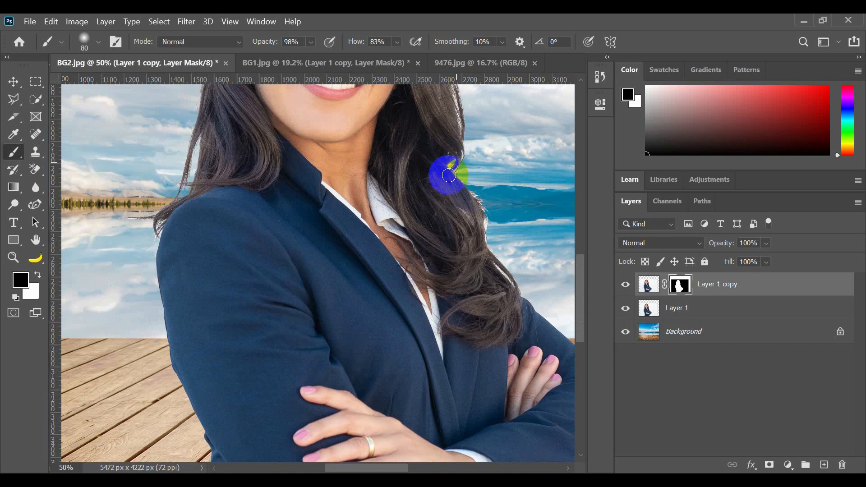
mouse_move(488, 233)
mouse_down()
mouse_move(521, 279)
mouse_move(499, 269)
mouse_move(524, 296)
mouse_up()
scroll(525, 296, right, 1)
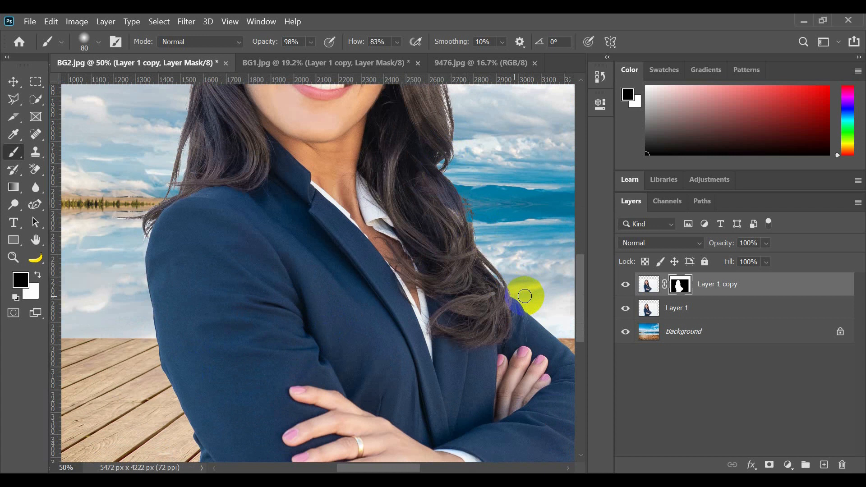
key(v)
key(ctrl+0)
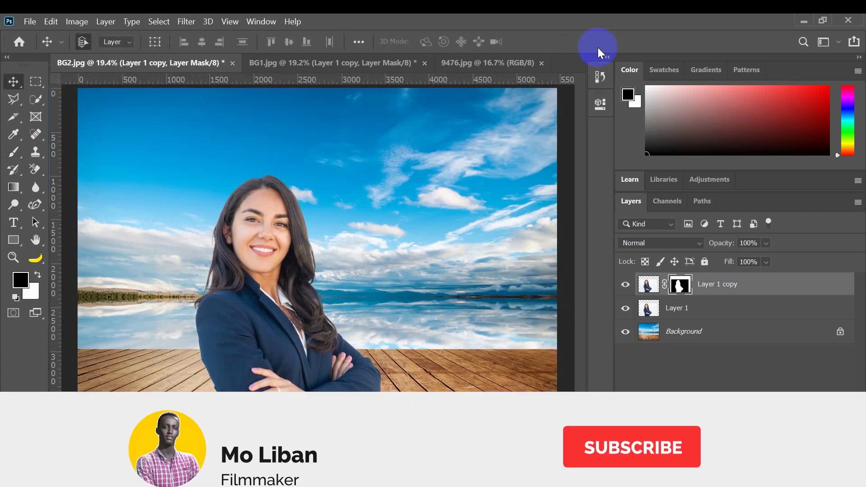
In 9476.jpg, unlock the Background layer and add an empty layer beneath it
click(464, 71)
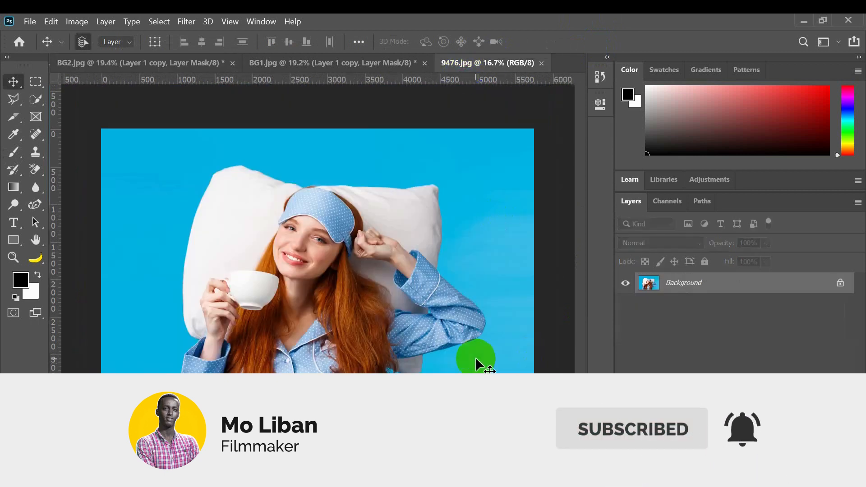
click(842, 284)
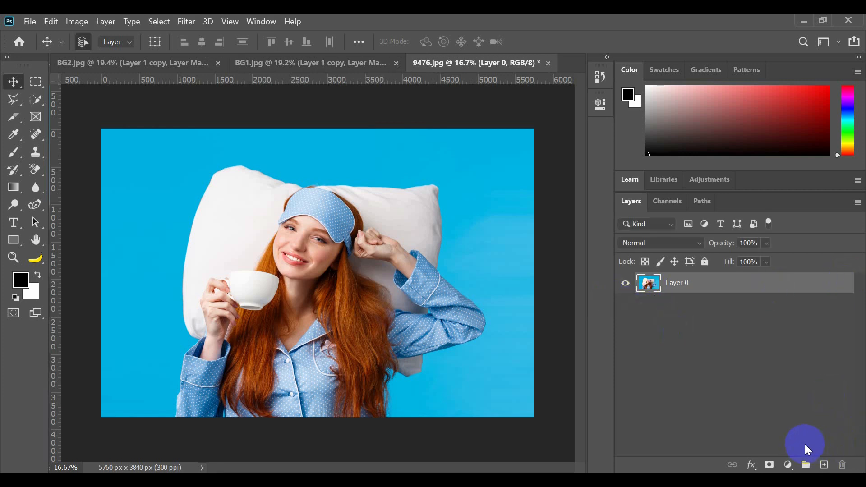
click(828, 466)
drag(681, 288, 688, 336)
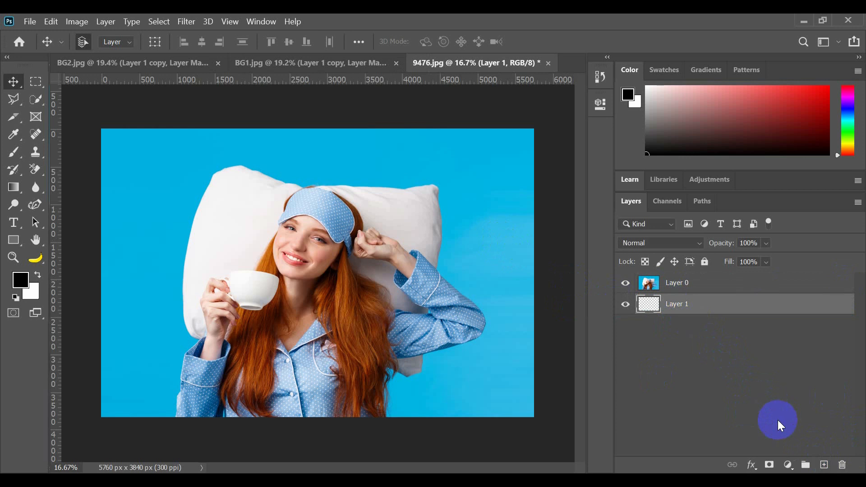
Add a Solid Color fill layer in bright yellow (f0ff05) below the photo layer
click(790, 467)
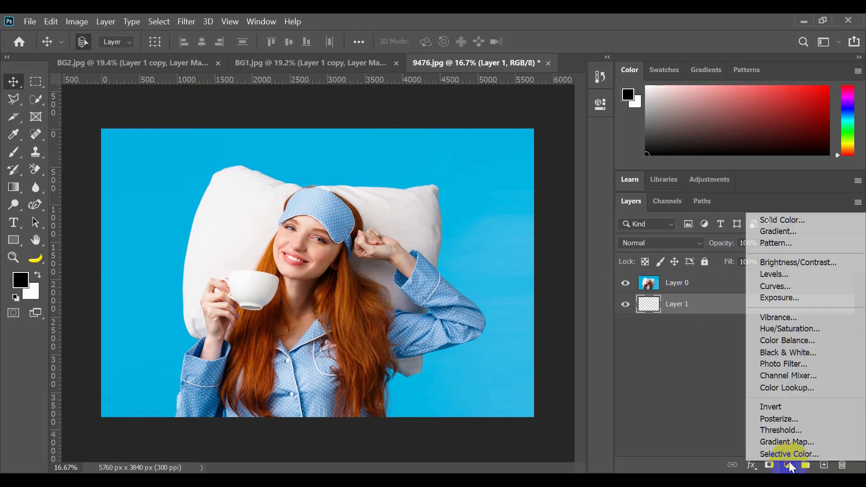
click(766, 221)
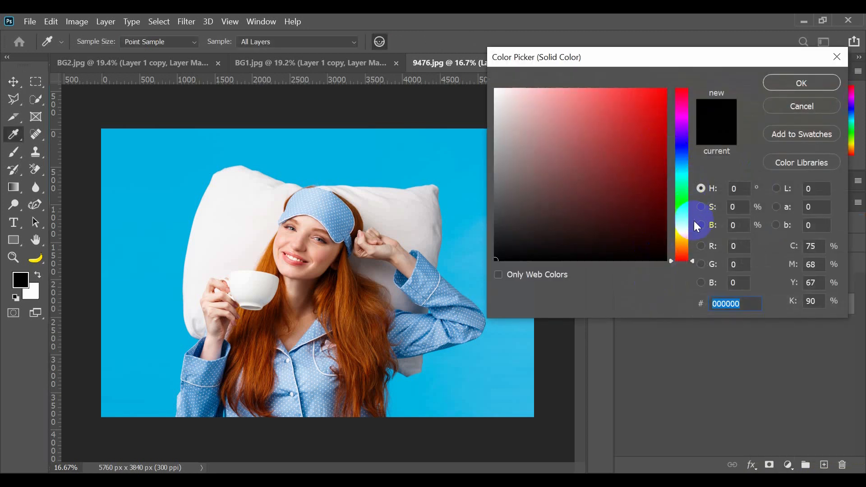
click(686, 229)
drag(651, 145, 666, 75)
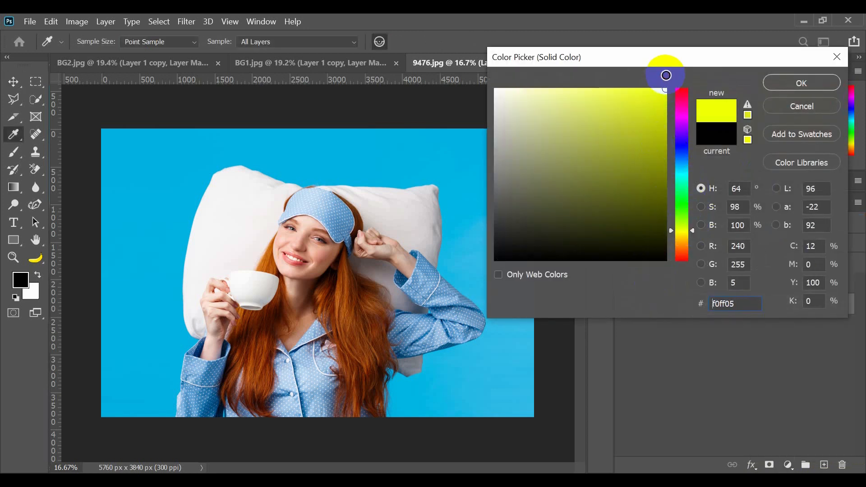
click(788, 84)
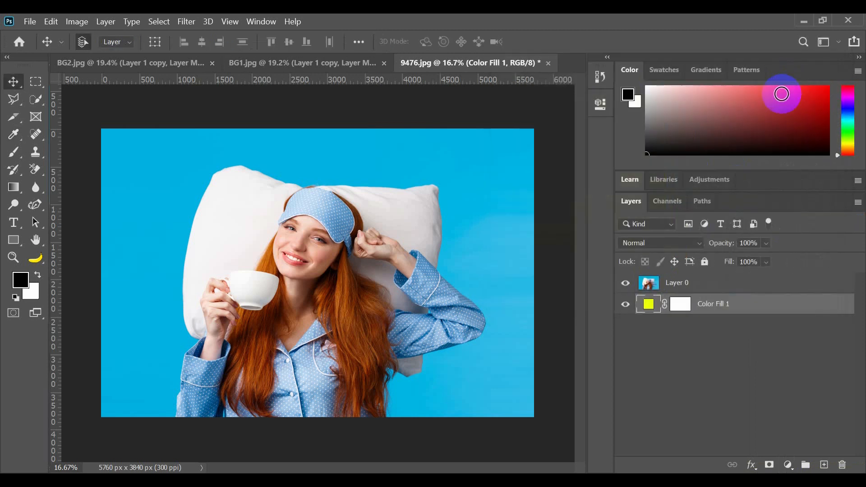
Erase the blue backdrop on Layer 0 with the Background Eraser at size 800 and tolerance 30%, around the top and both sides of the subject
click(674, 291)
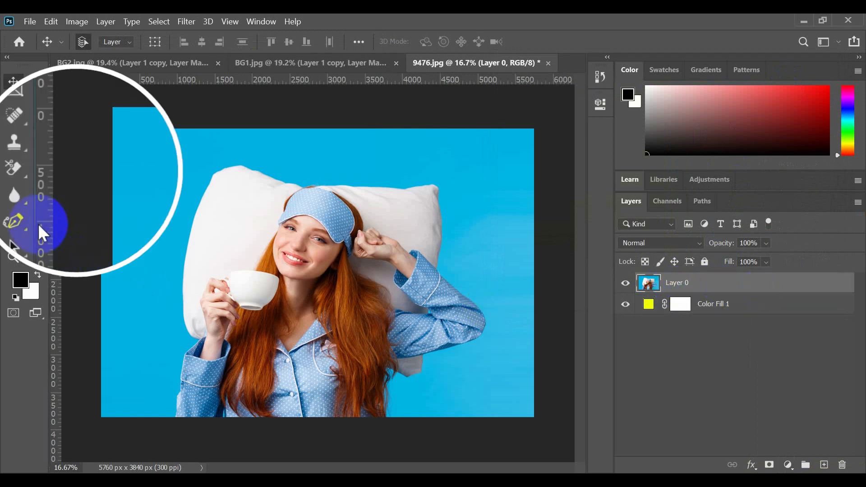
click(36, 171)
mouse_move(9, 170)
mouse_down()
mouse_move(64, 167)
mouse_move(122, 187)
mouse_up()
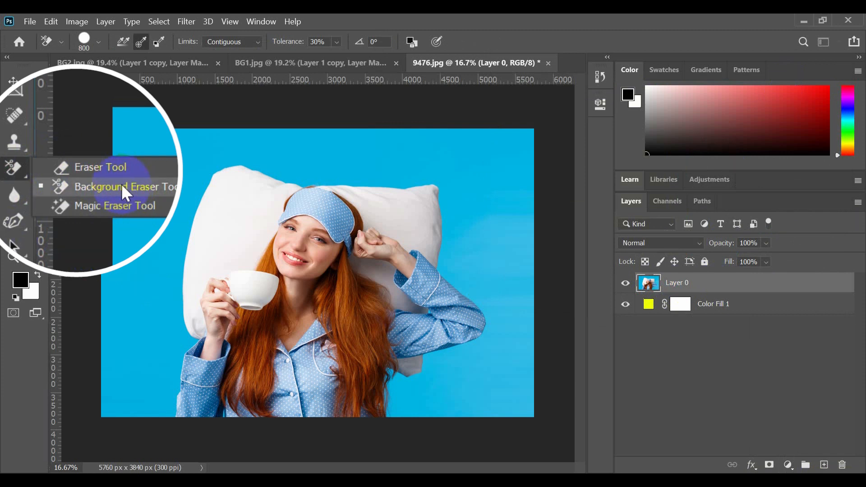
click(121, 183)
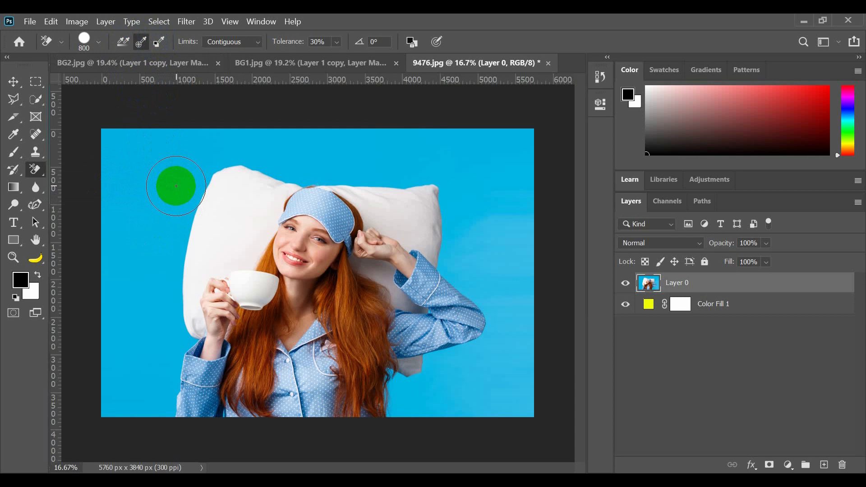
mouse_move(179, 174)
mouse_down()
mouse_move(139, 343)
mouse_move(134, 408)
mouse_move(109, 141)
mouse_move(129, 159)
mouse_move(160, 296)
mouse_move(145, 168)
mouse_move(148, 301)
mouse_move(146, 194)
mouse_move(92, 398)
mouse_move(104, 307)
mouse_move(163, 183)
mouse_move(153, 189)
mouse_move(128, 275)
mouse_move(178, 166)
mouse_move(214, 168)
mouse_move(215, 145)
mouse_move(224, 149)
mouse_move(189, 155)
mouse_move(172, 153)
mouse_move(212, 148)
mouse_move(118, 140)
mouse_move(322, 145)
mouse_move(174, 138)
mouse_move(183, 151)
mouse_move(334, 146)
mouse_move(418, 179)
mouse_move(248, 148)
mouse_move(588, 179)
mouse_move(455, 130)
mouse_move(433, 136)
mouse_move(636, 161)
mouse_move(513, 144)
mouse_move(351, 141)
mouse_move(352, 129)
mouse_move(512, 131)
mouse_up()
click(431, 130)
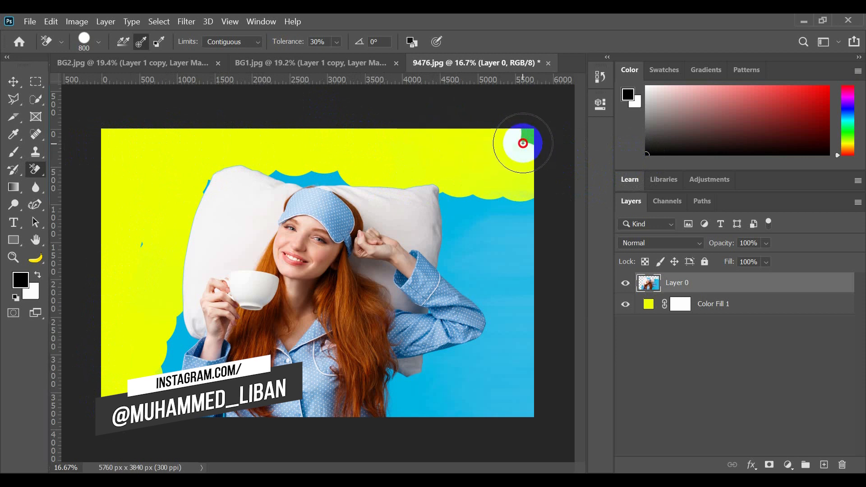
mouse_move(531, 128)
mouse_down()
mouse_move(519, 266)
mouse_move(479, 228)
mouse_move(522, 276)
mouse_move(533, 174)
mouse_move(514, 306)
mouse_move(506, 196)
mouse_move(484, 236)
mouse_move(478, 202)
mouse_move(530, 281)
mouse_move(508, 236)
mouse_move(513, 259)
mouse_move(511, 215)
mouse_move(512, 290)
mouse_move(488, 163)
mouse_move(464, 260)
mouse_move(444, 193)
mouse_move(460, 267)
mouse_move(439, 129)
mouse_move(470, 328)
mouse_move(528, 375)
mouse_move(424, 240)
mouse_move(548, 355)
mouse_move(495, 263)
mouse_move(541, 384)
mouse_move(516, 226)
mouse_move(547, 376)
mouse_move(473, 208)
mouse_move(527, 355)
mouse_move(442, 406)
mouse_move(526, 414)
mouse_move(465, 430)
mouse_move(562, 426)
mouse_move(428, 420)
mouse_move(400, 430)
mouse_move(430, 405)
mouse_move(437, 363)
mouse_move(406, 408)
mouse_move(401, 401)
mouse_move(405, 438)
mouse_move(467, 365)
mouse_move(448, 354)
mouse_up()
mouse_move(391, 445)
mouse_down()
mouse_move(395, 378)
mouse_move(399, 443)
mouse_up()
Erase the blue remnants above the pillow and along its upper-left edge, including the stray speck beside it
mouse_move(340, 167)
mouse_down()
mouse_move(251, 177)
mouse_move(312, 191)
mouse_move(268, 176)
mouse_move(339, 184)
mouse_move(209, 182)
mouse_up()
click(204, 194)
click(207, 181)
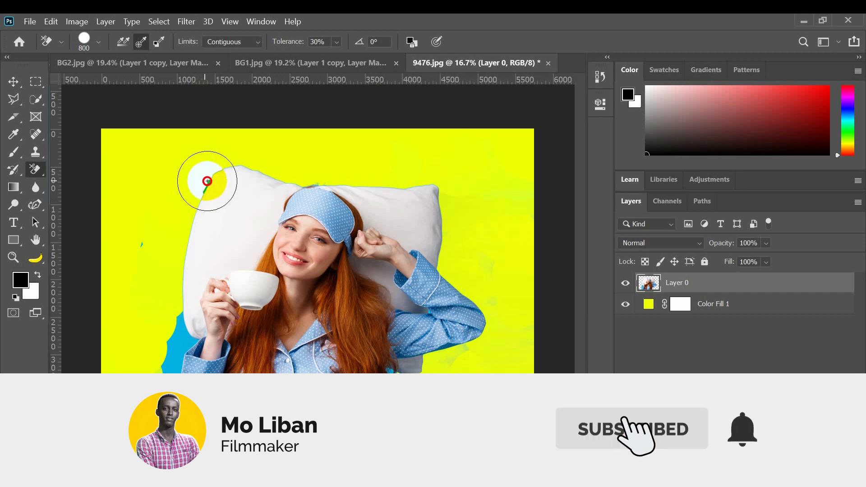
click(202, 195)
click(191, 215)
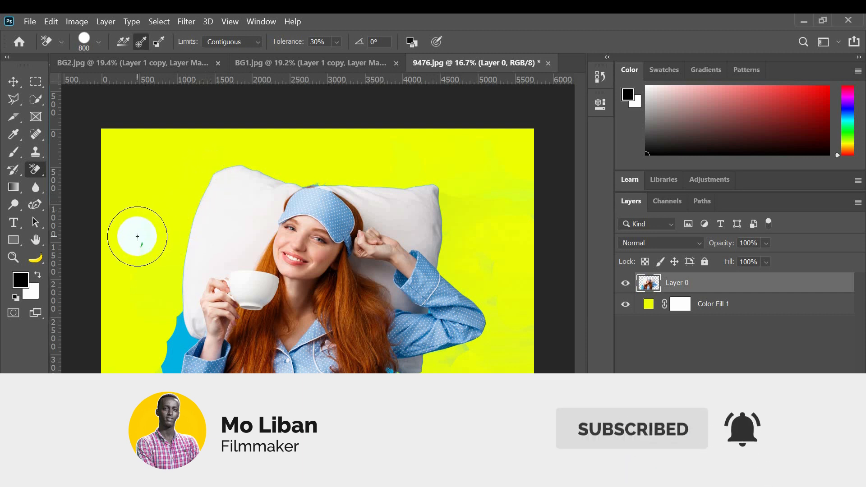
click(142, 245)
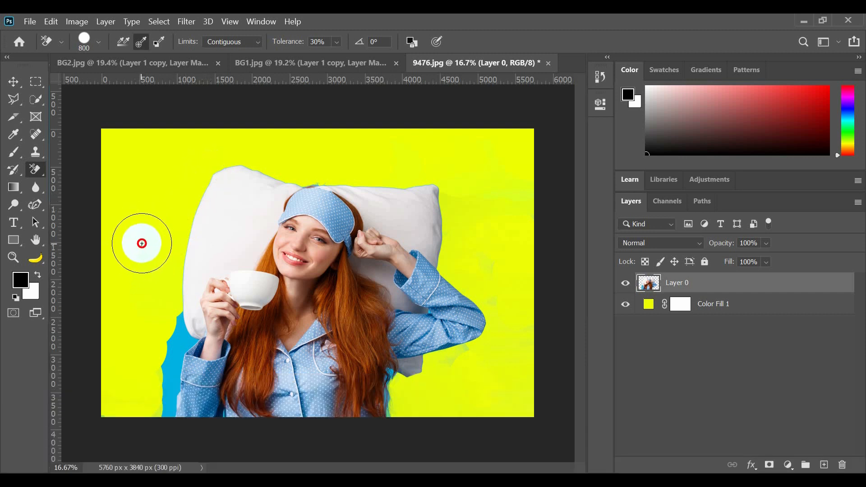
Erase the blue strip beside the cup-side sleeve below the pillow, and try to clear the stray speck in the yellow area
mouse_move(161, 318)
mouse_down()
mouse_move(176, 342)
mouse_move(166, 443)
mouse_up()
click(147, 281)
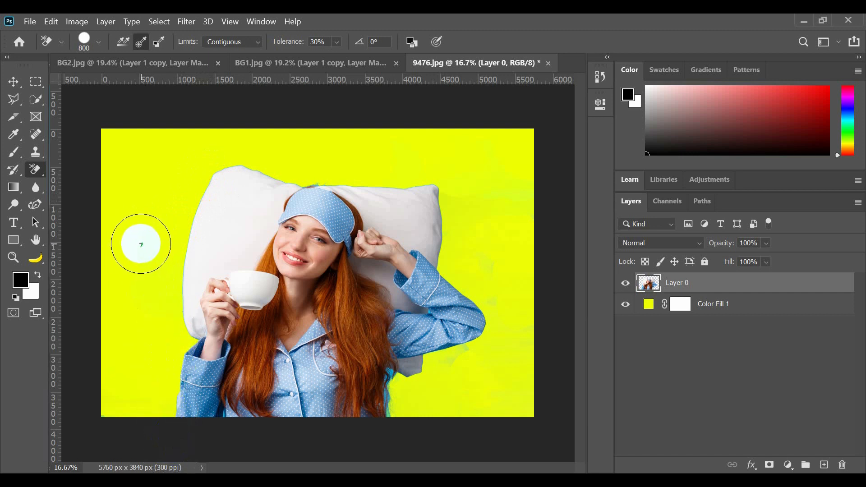
click(143, 242)
key(ctrl+plus)
key(ctrl+plus)
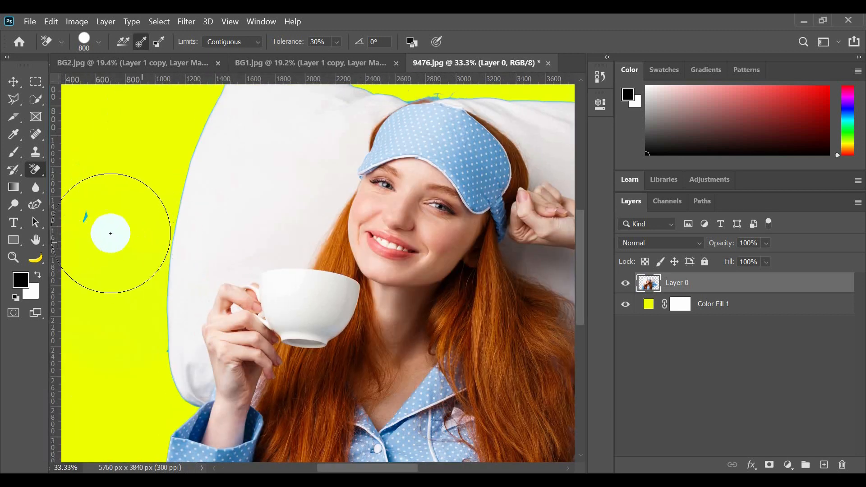
click(86, 231)
drag(85, 231, 84, 211)
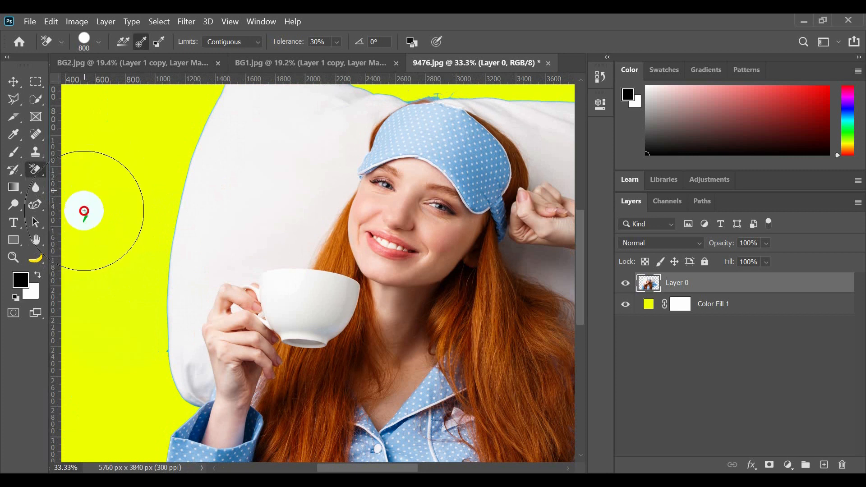
key(ctrl+minus)
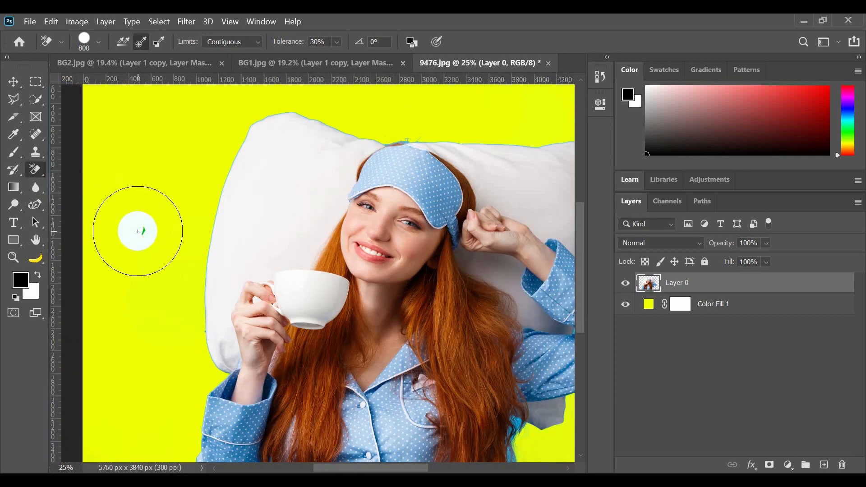
key(b)
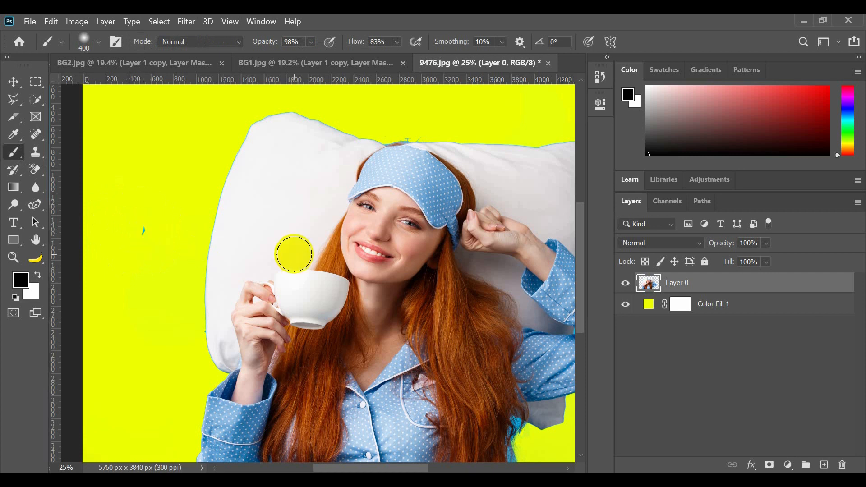
drag(142, 231, 143, 248)
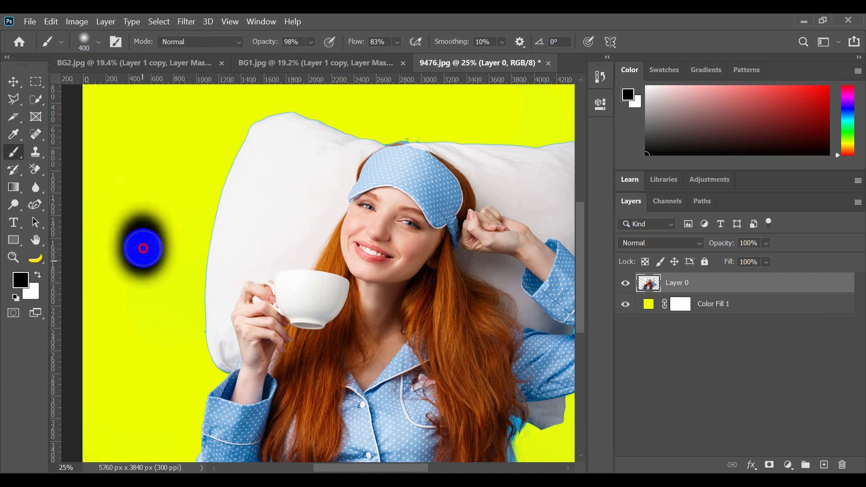
key(ctrl+z)
Erase the stray blue speck in the yellow area beside the pillow with the Background Eraser
drag(32, 166, 34, 176)
click(83, 185)
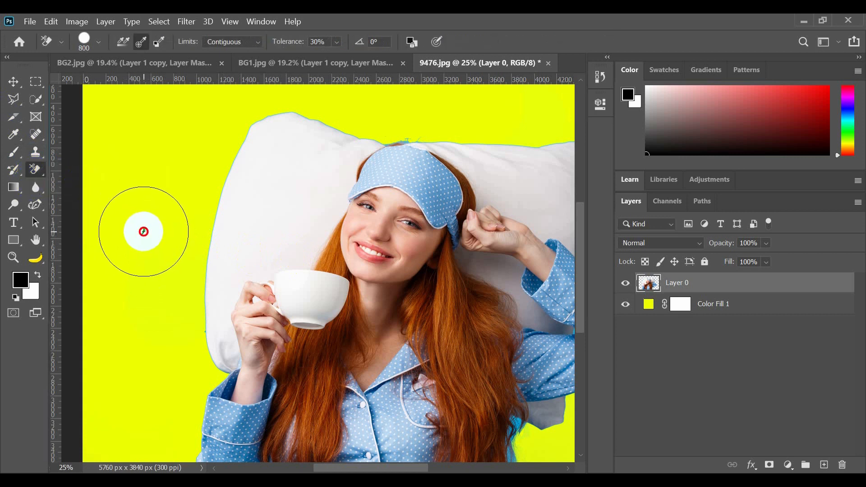
key(v)
key(ctrl+minus)
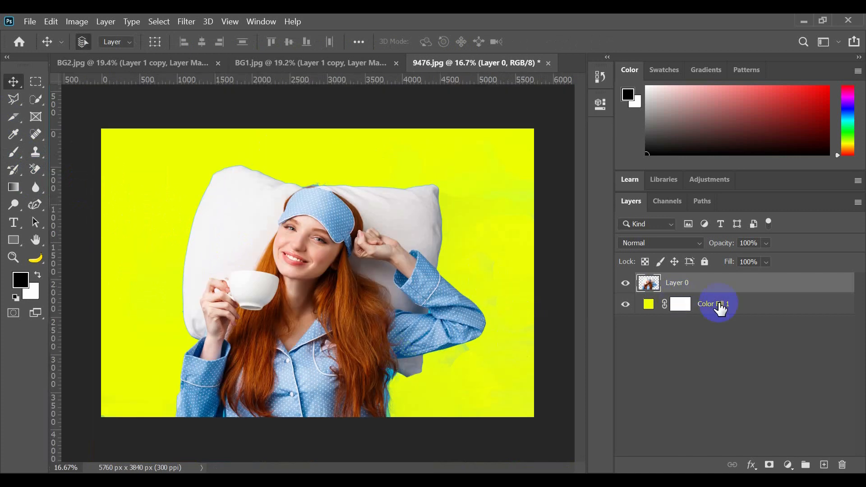
Recolor the Color Fill 1 layer to turquoise (5cf2d4) and hide it
click(650, 309)
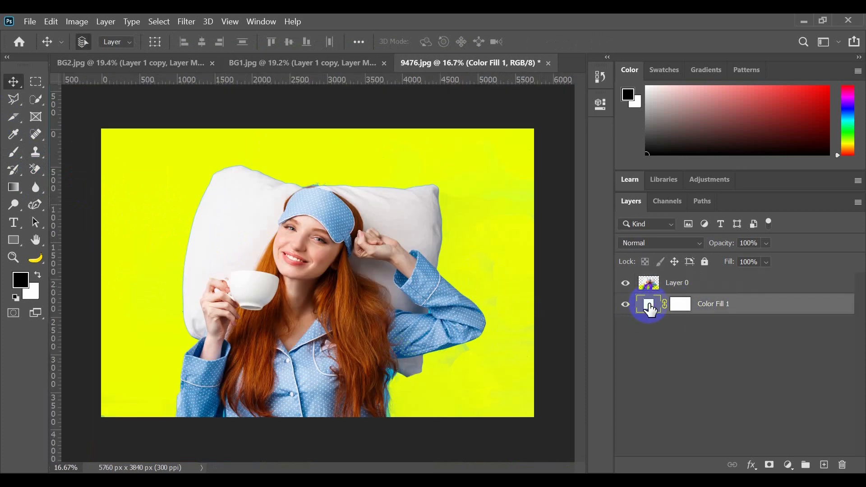
double_click(648, 304)
drag(538, 107, 479, 80)
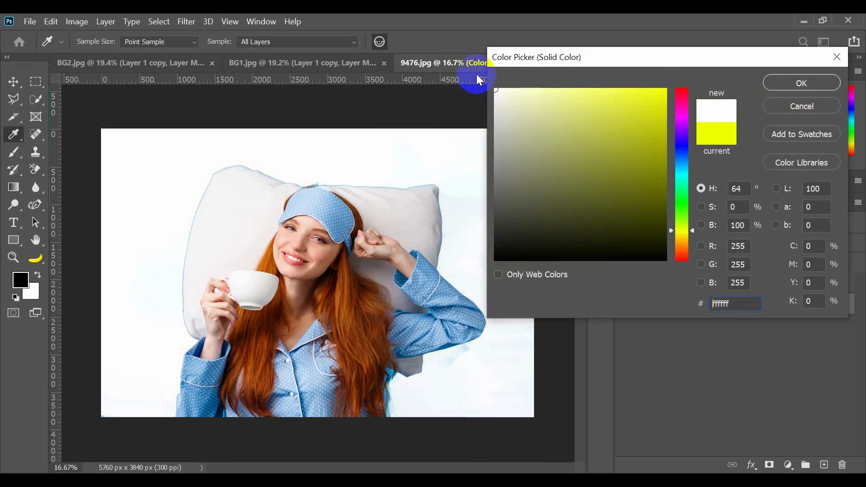
click(600, 97)
drag(683, 149, 692, 186)
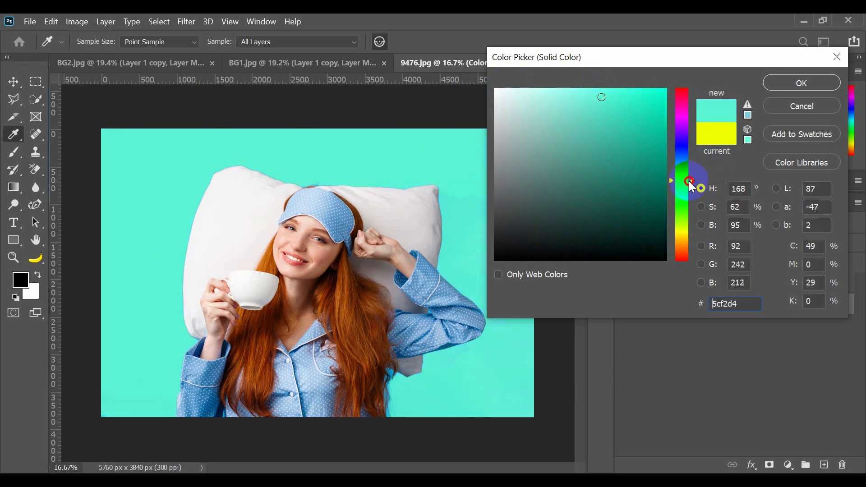
click(798, 84)
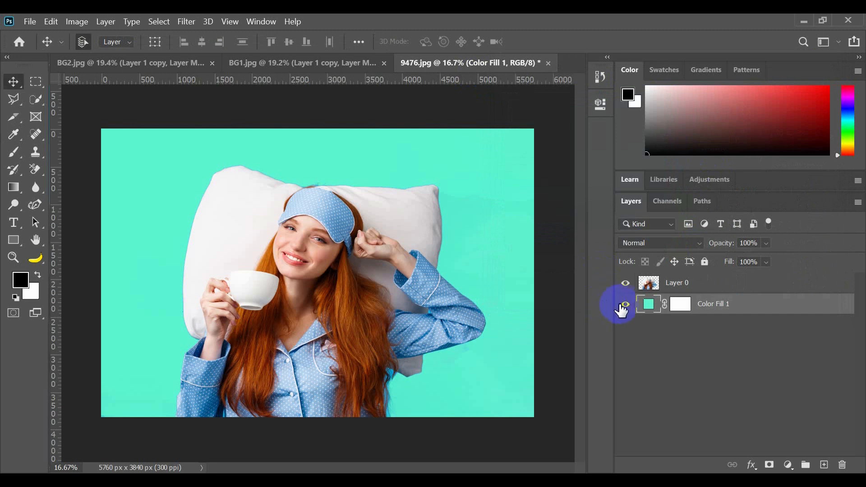
click(625, 305)
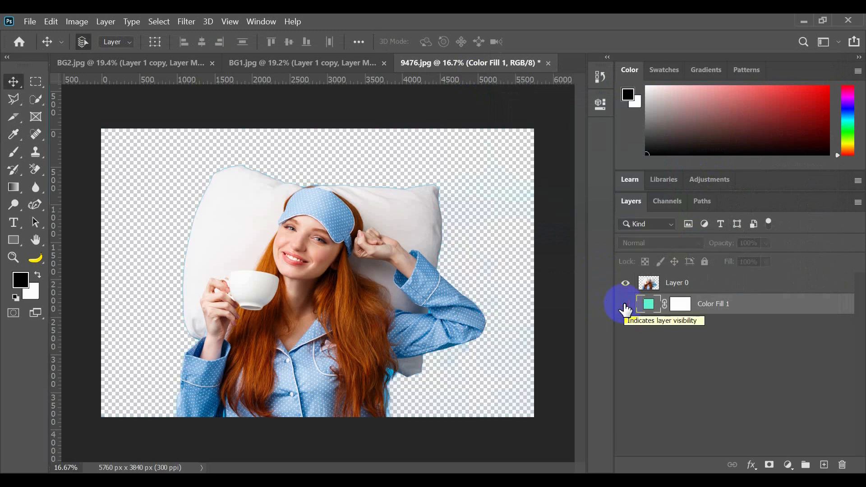